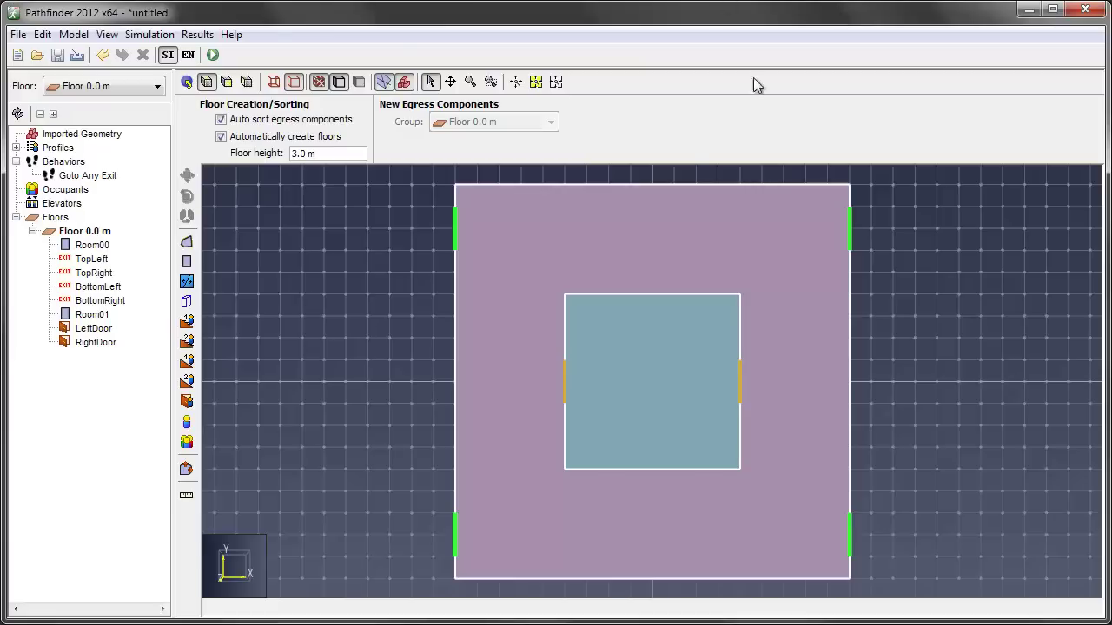
Inspect inner room Room01, its LeftDoor and RightDoor, then outer room Room00
click(610, 359)
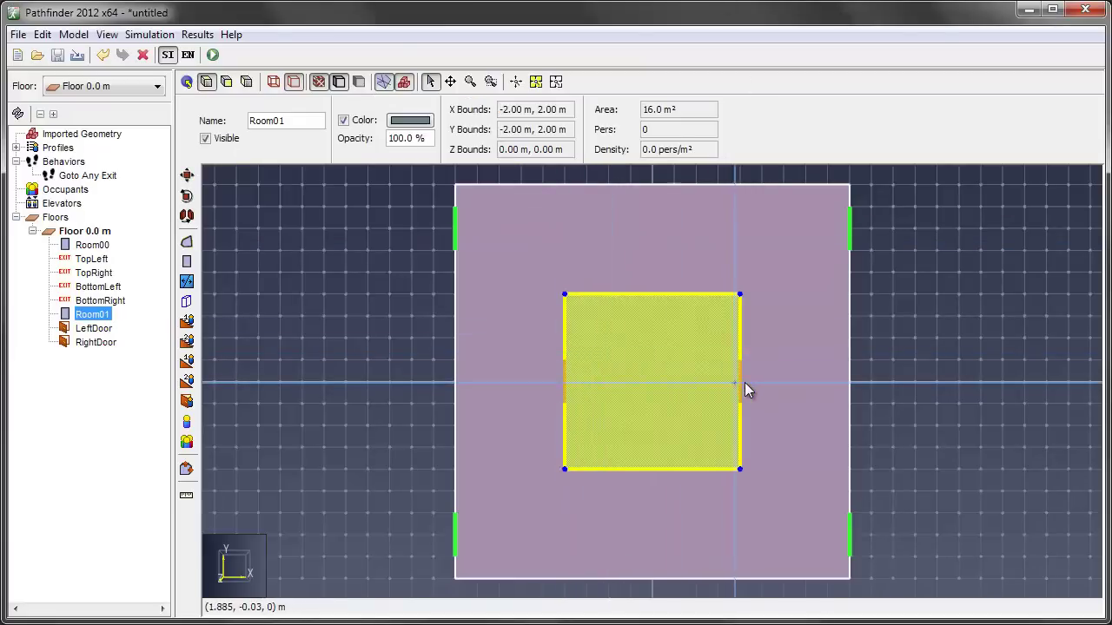
click(92, 329)
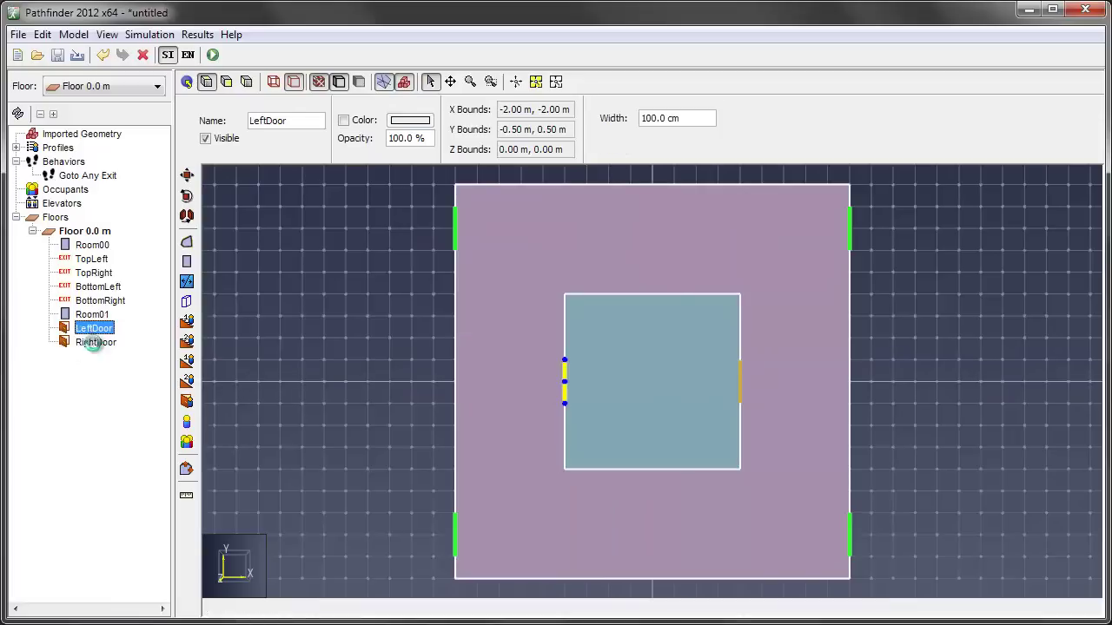
click(95, 343)
click(576, 258)
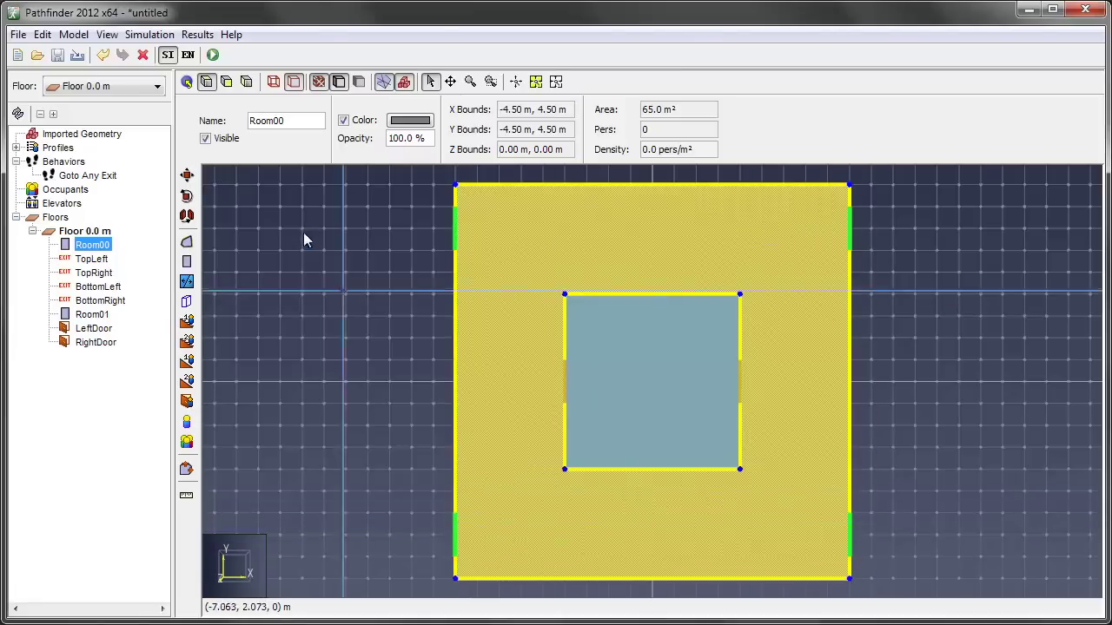
Review the TopLeft, TopRight, BottomLeft and BottomRight exits, then reselect Room01 and Room00
click(93, 259)
click(100, 273)
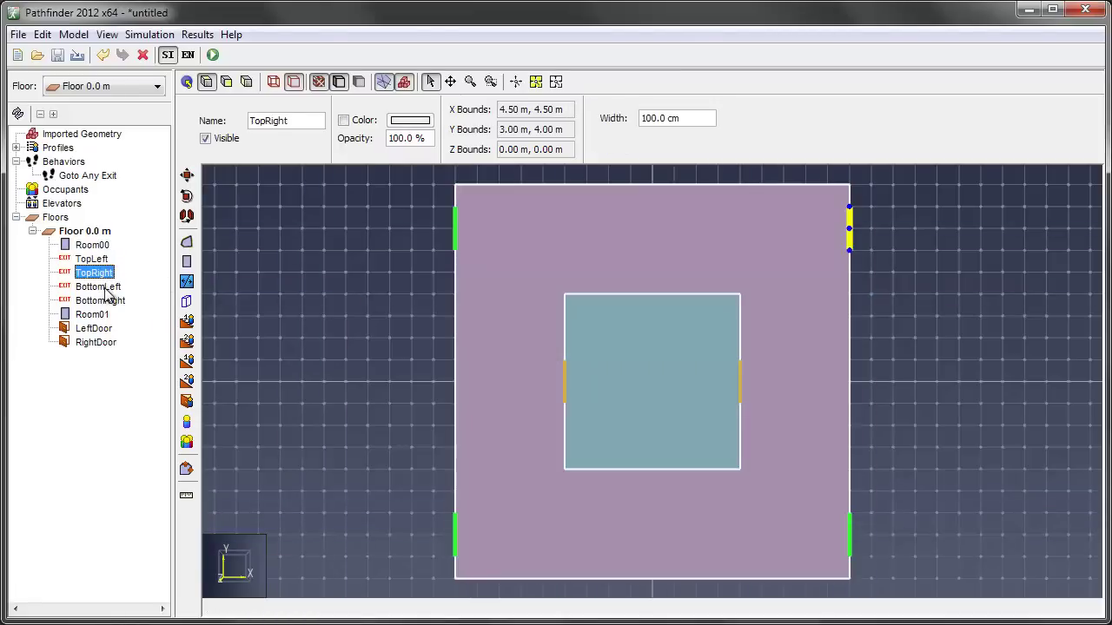
click(105, 287)
click(96, 300)
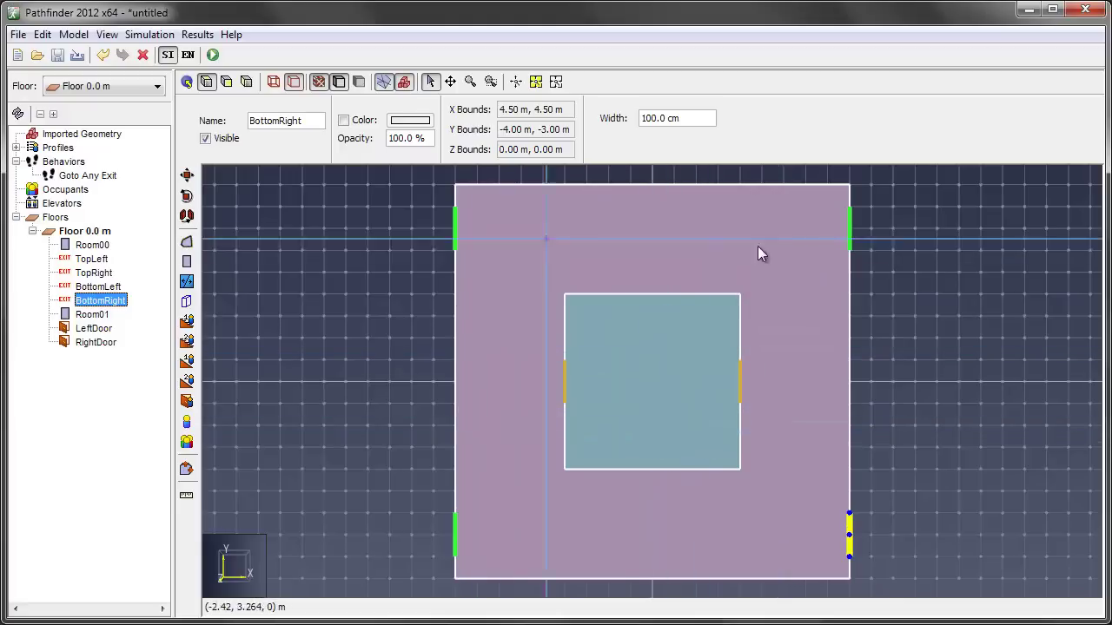
click(662, 383)
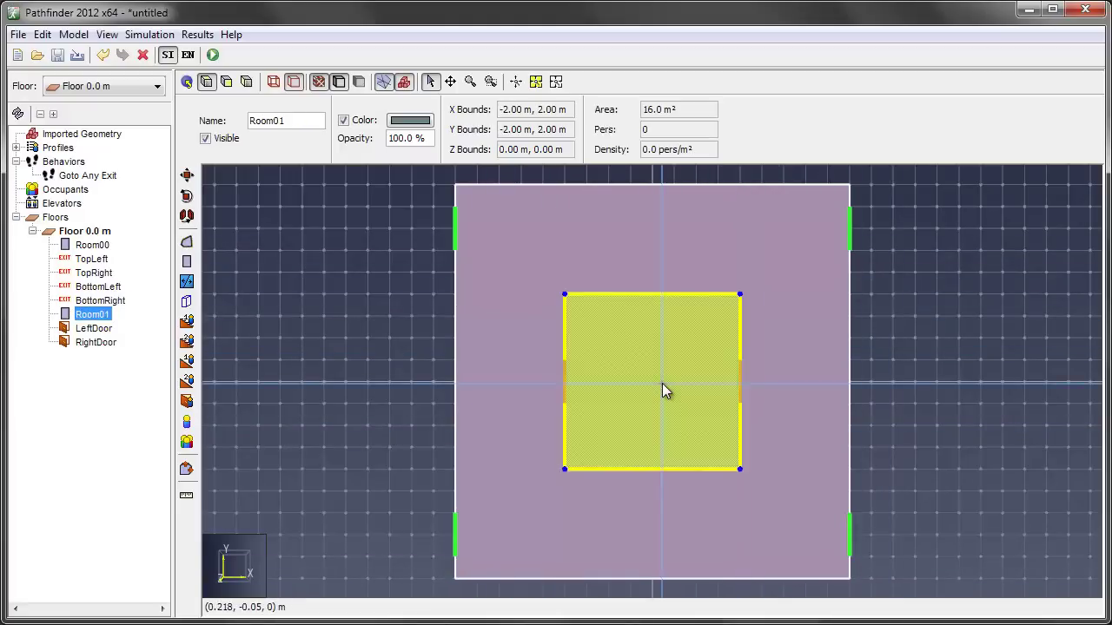
click(586, 237)
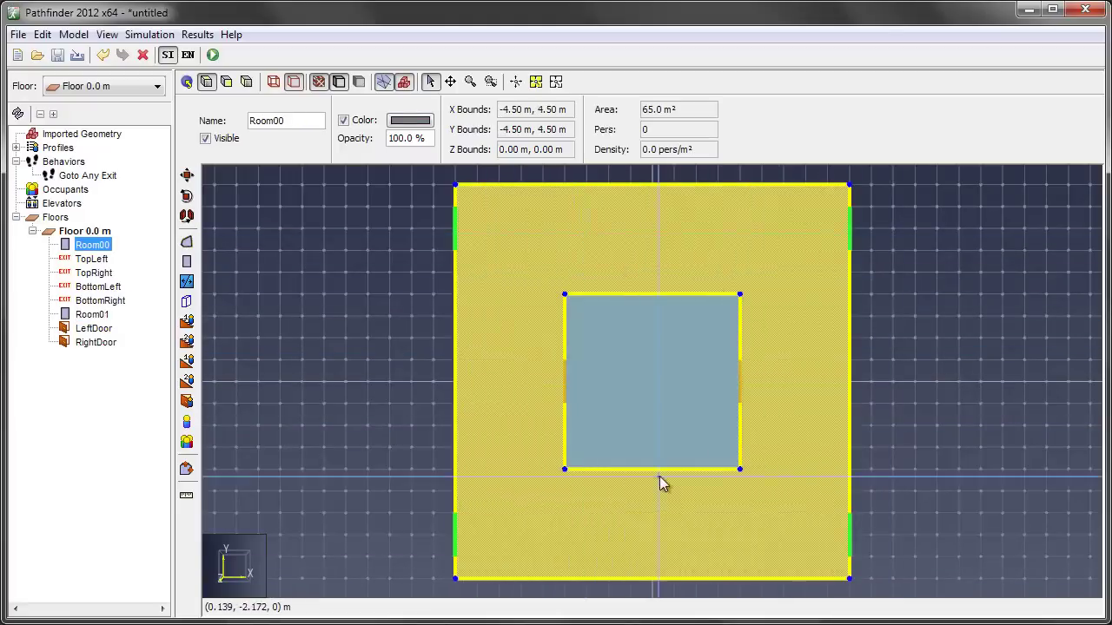
click(647, 380)
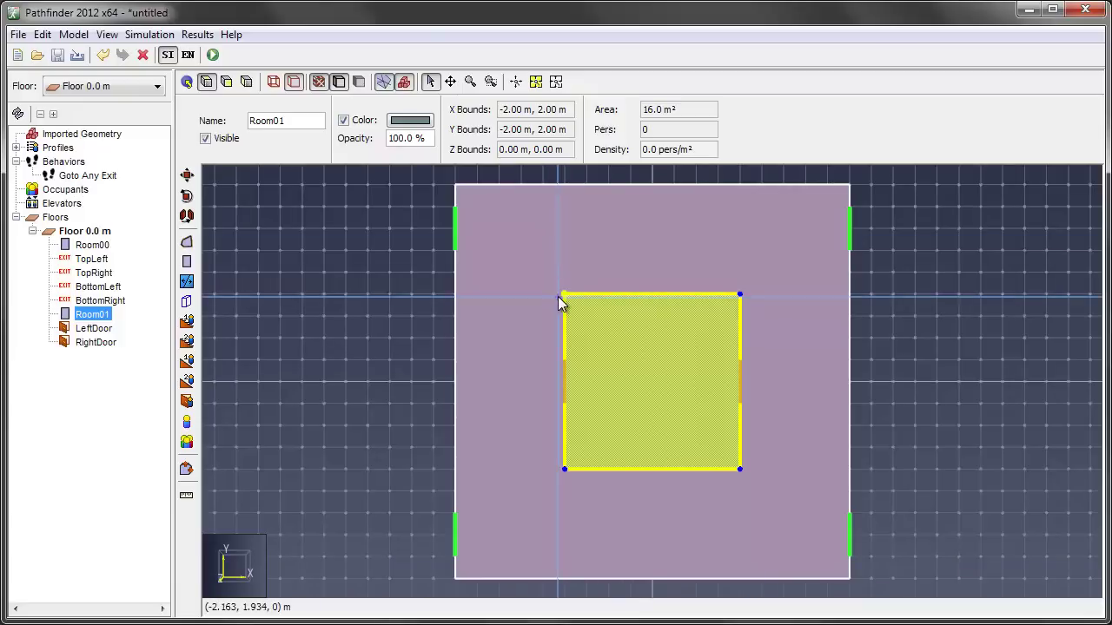
Check each 100.0 cm exit on the canvas walls, then reselect Room00 and Room01
click(456, 226)
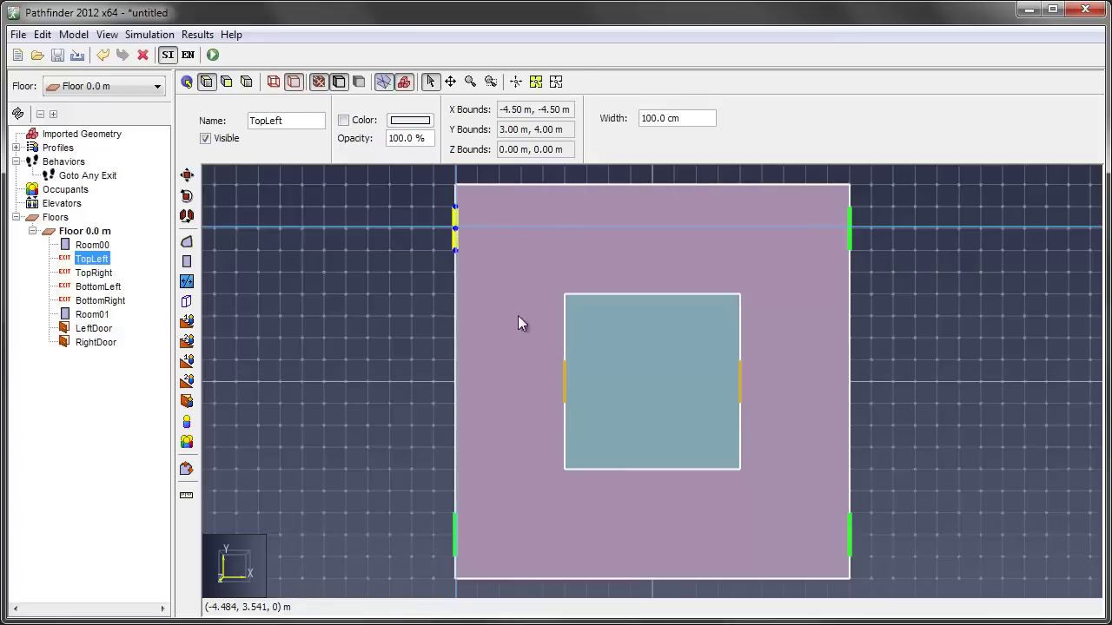
click(848, 534)
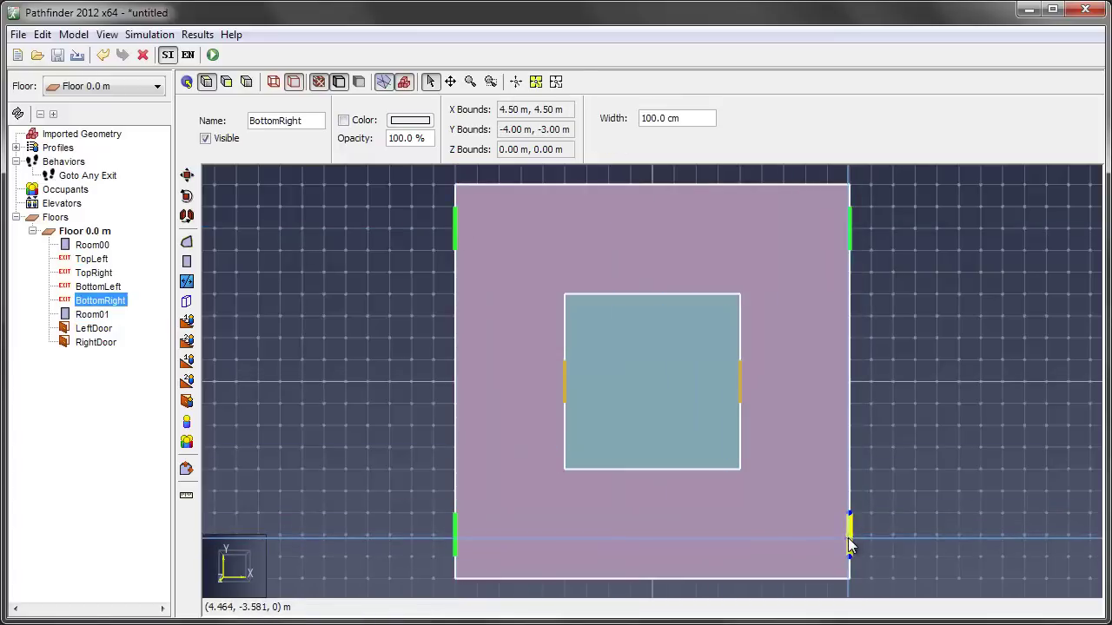
click(456, 537)
click(851, 233)
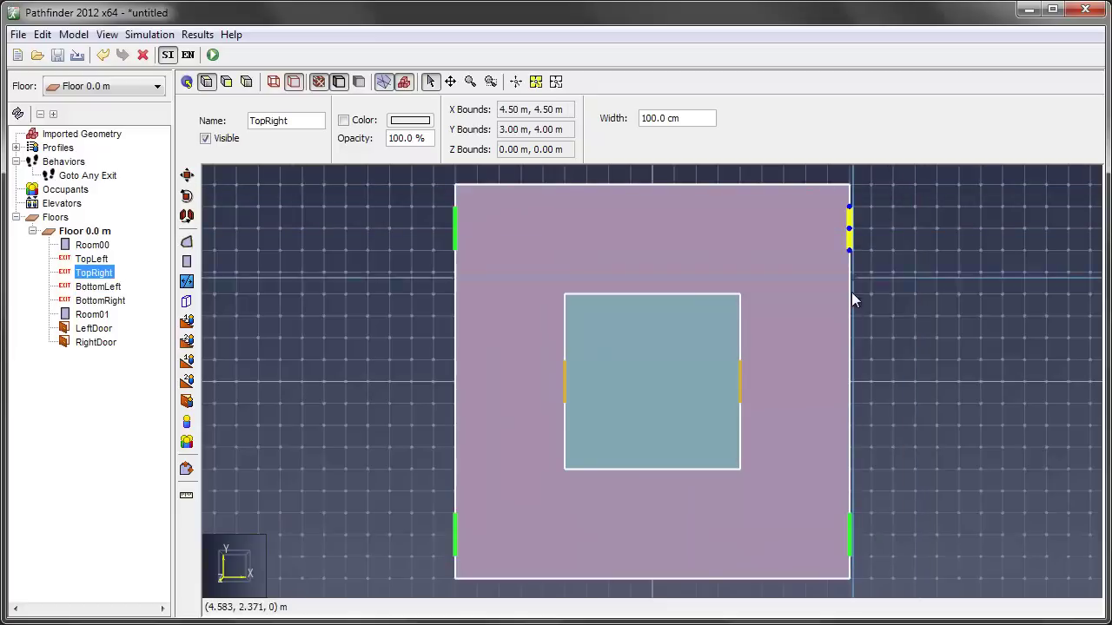
click(457, 228)
click(456, 534)
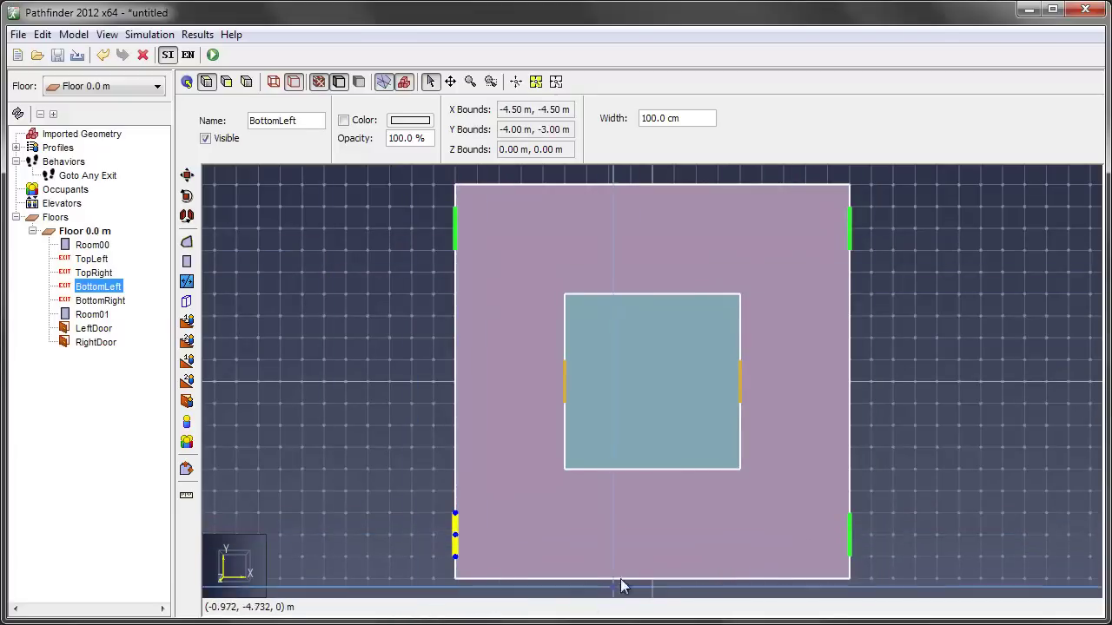
click(634, 527)
click(675, 376)
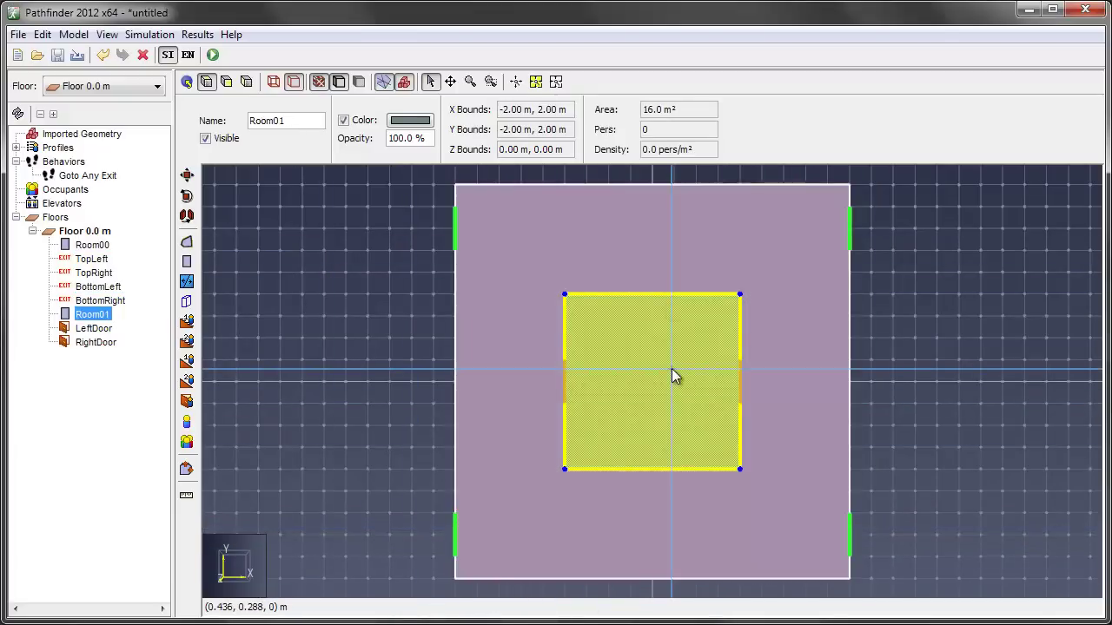
Add a new behavior to the Behaviors group named UL-LR
click(68, 162)
right_click(72, 161)
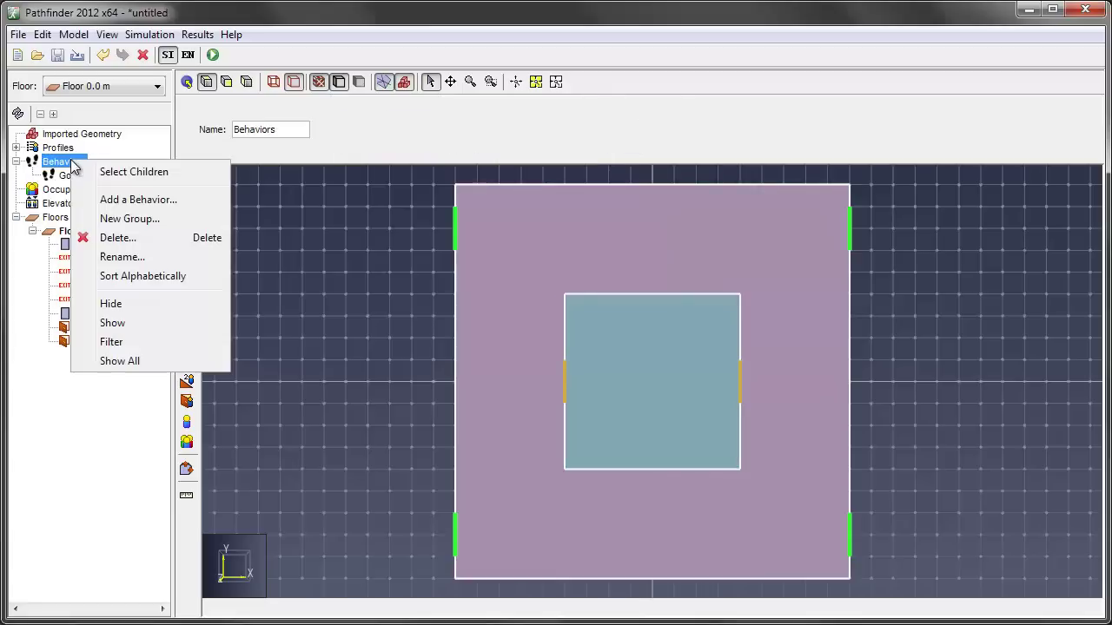
click(113, 201)
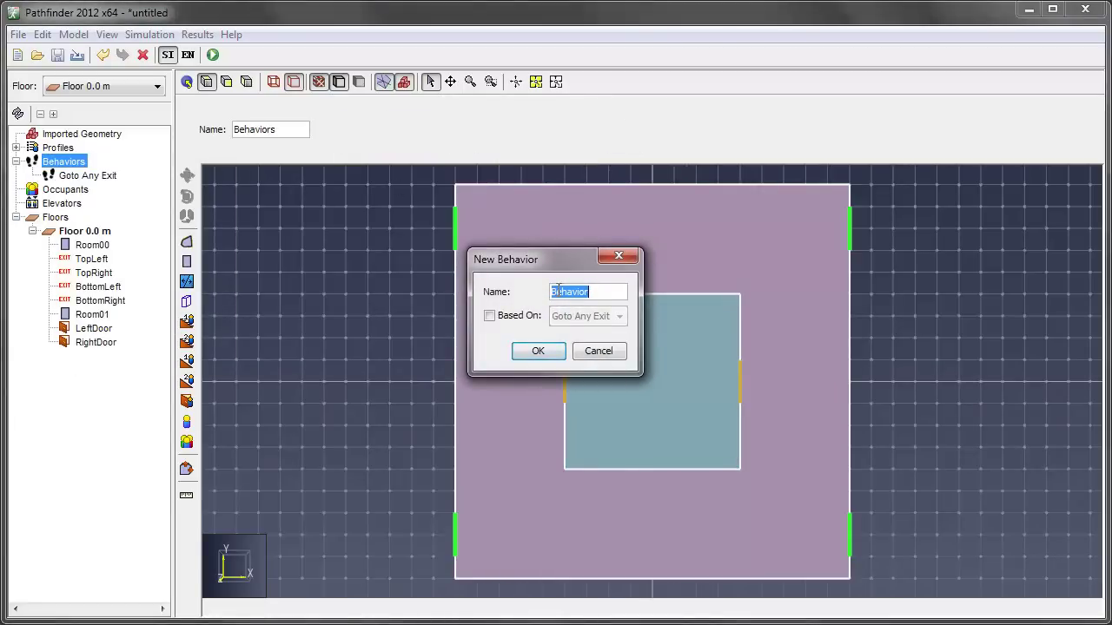
text(U)
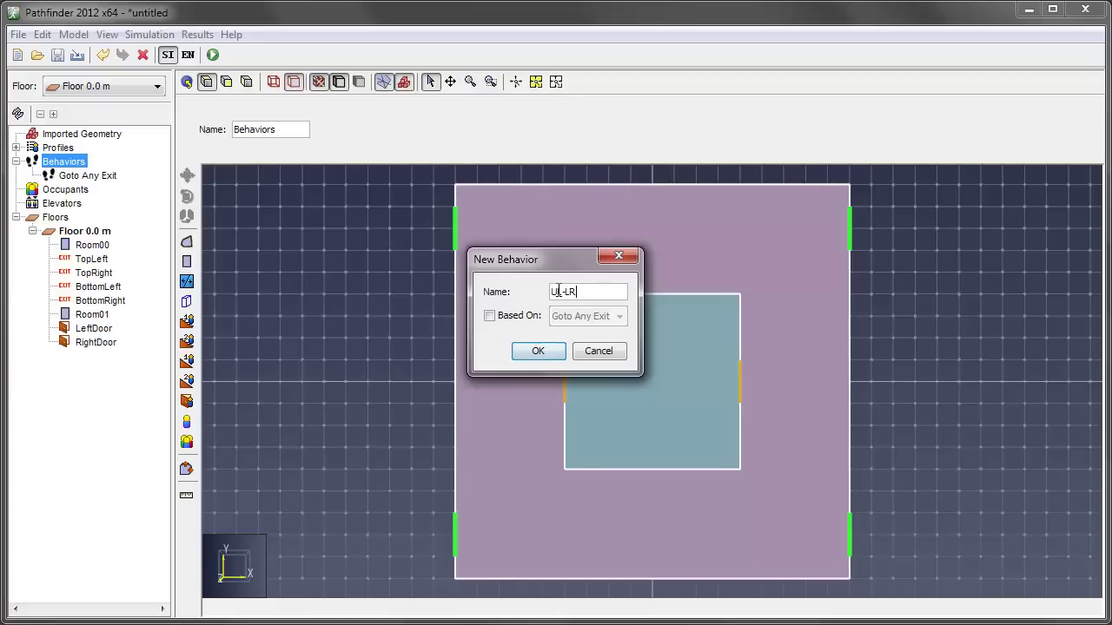
text(L-LR)
click(542, 350)
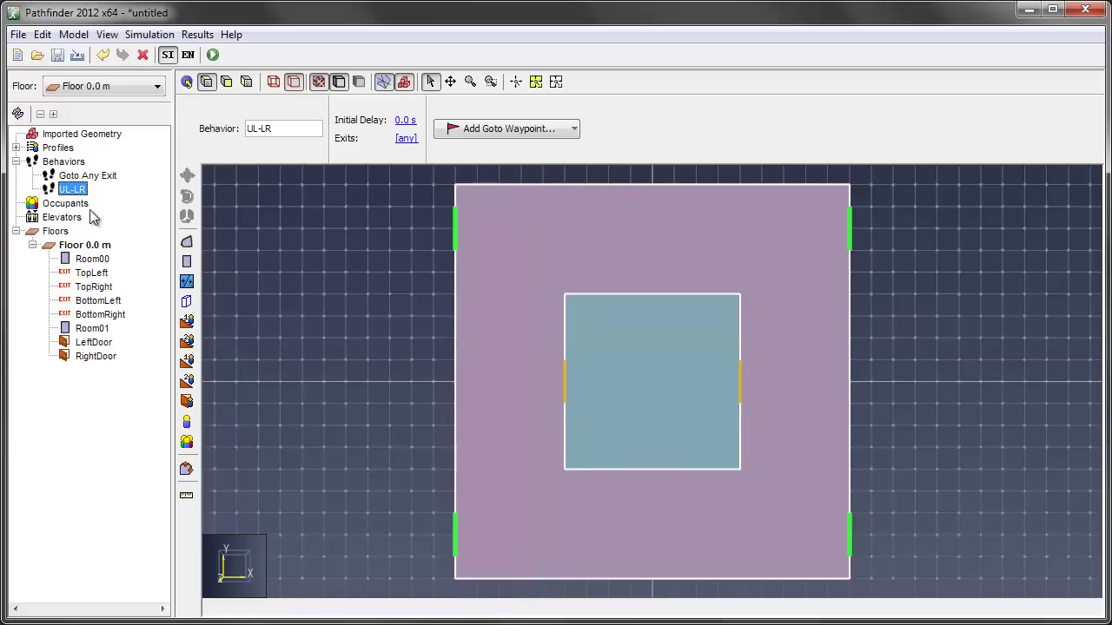
click(574, 129)
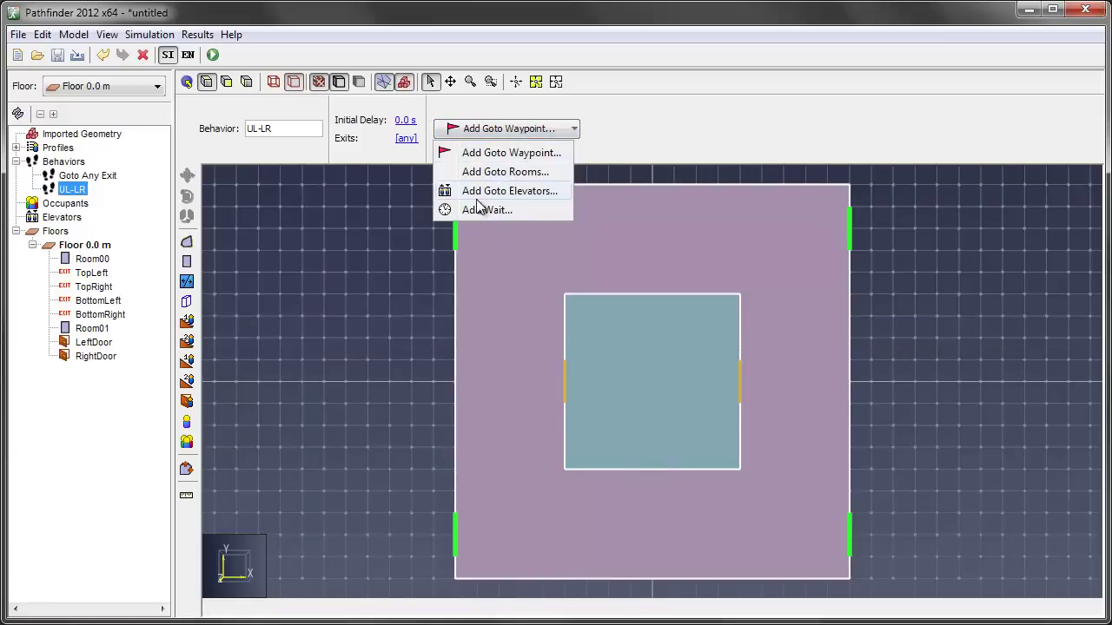
click(643, 112)
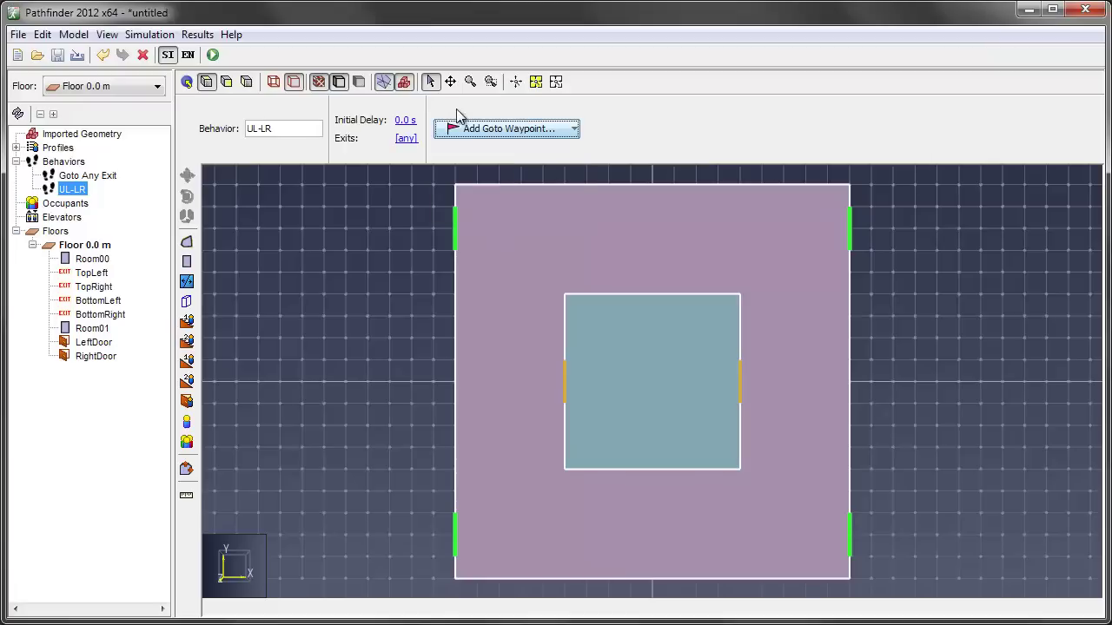
Restrict UL-LR's exits to only TopLeft and BottomRight
click(407, 139)
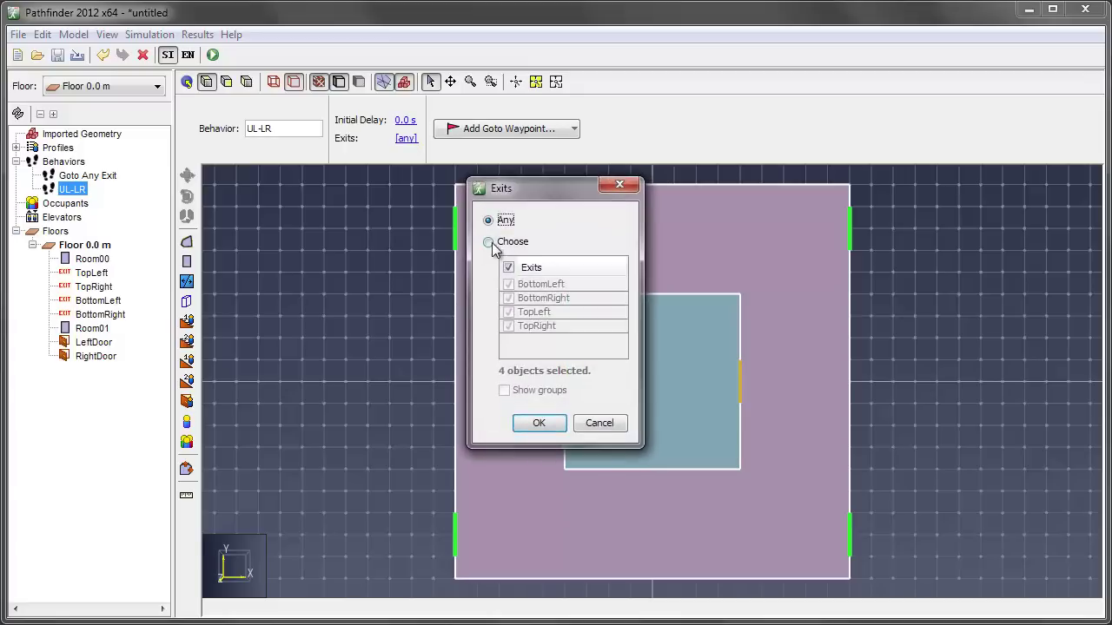
click(489, 242)
click(509, 268)
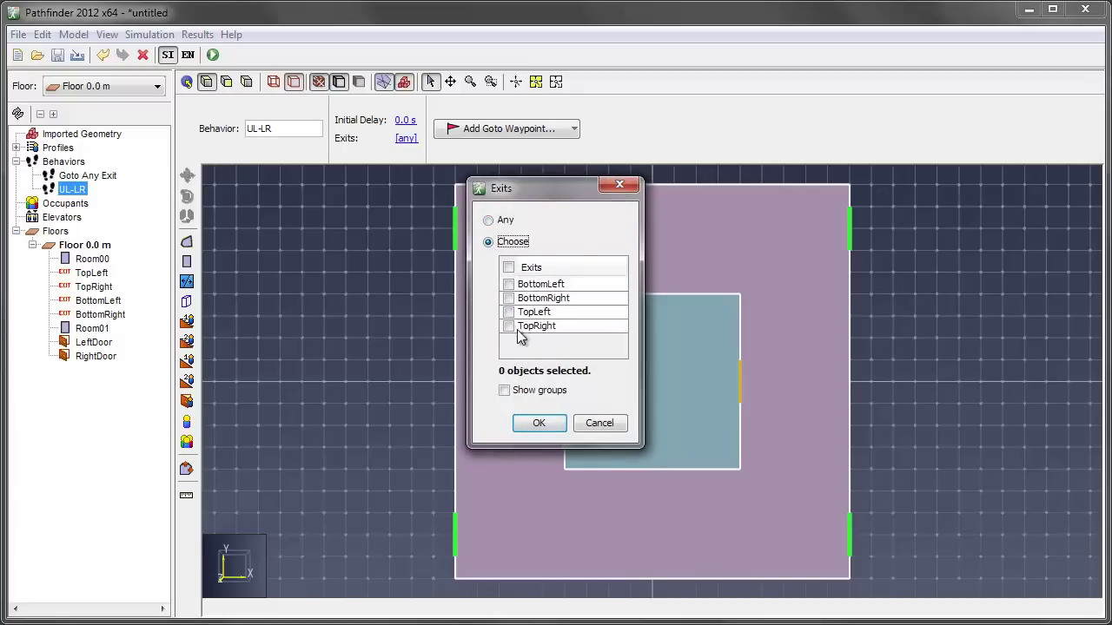
click(509, 312)
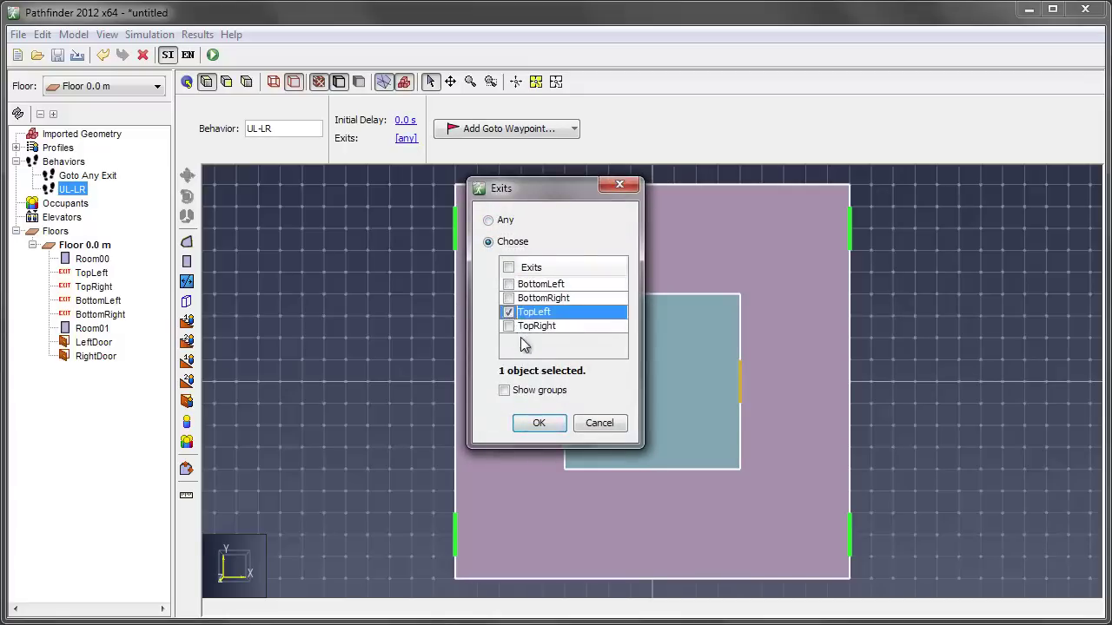
click(509, 298)
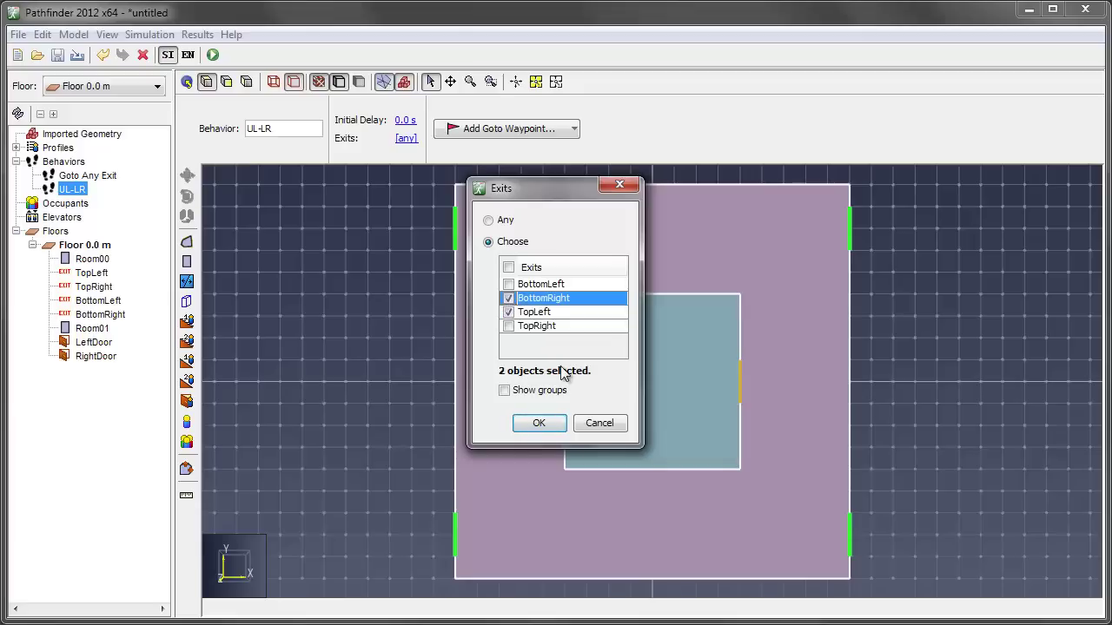
click(545, 425)
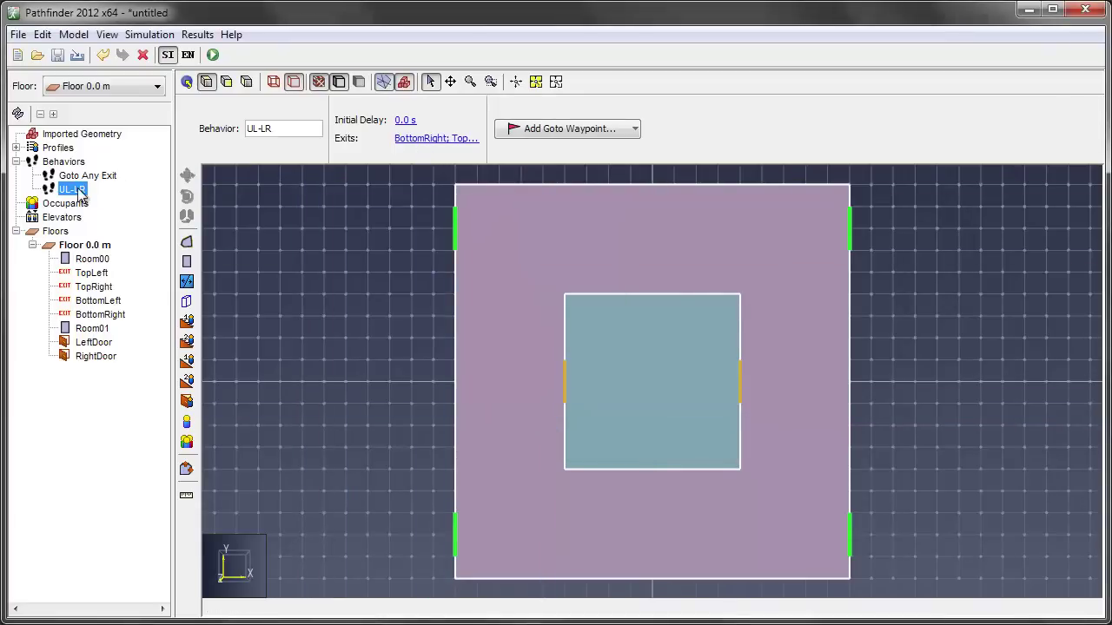
Add a second behavior named UR-LL
right_click(72, 164)
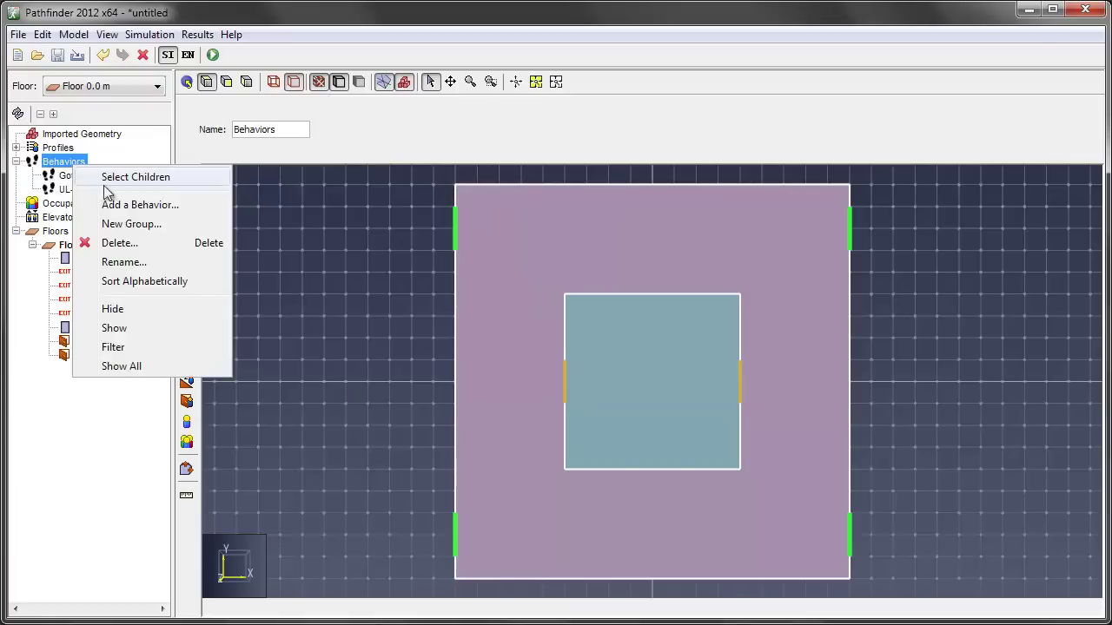
click(136, 207)
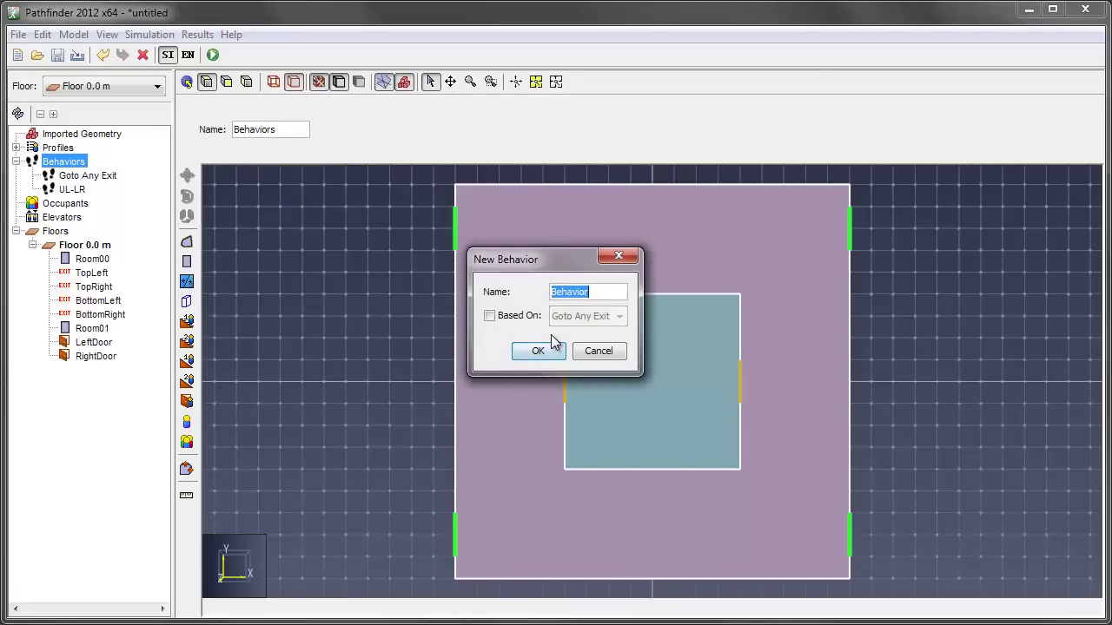
text(UR-LL)
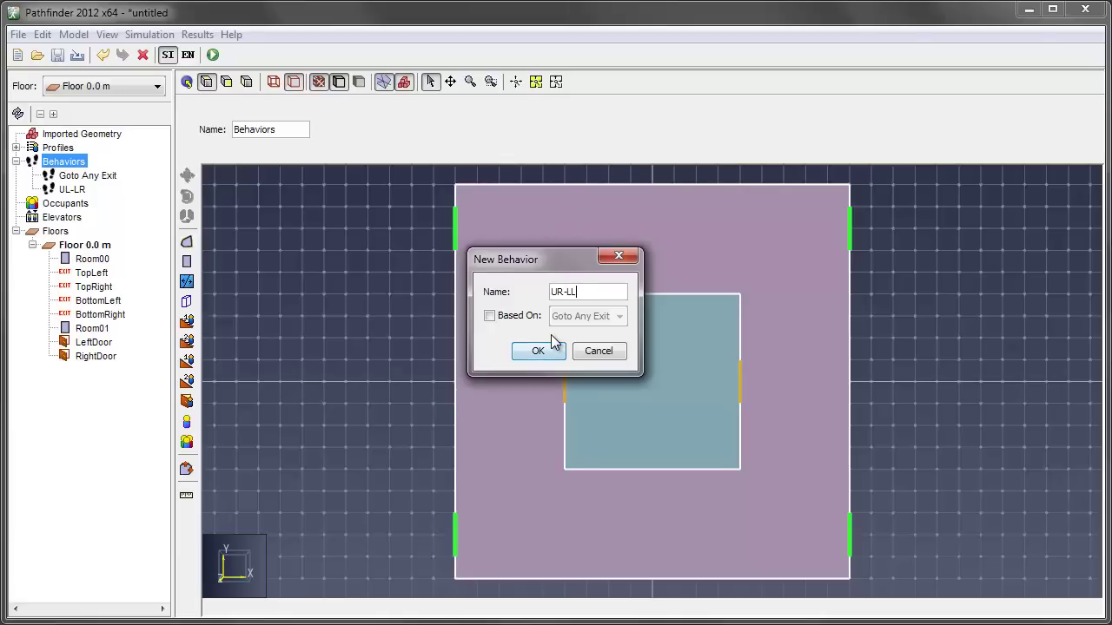
click(540, 351)
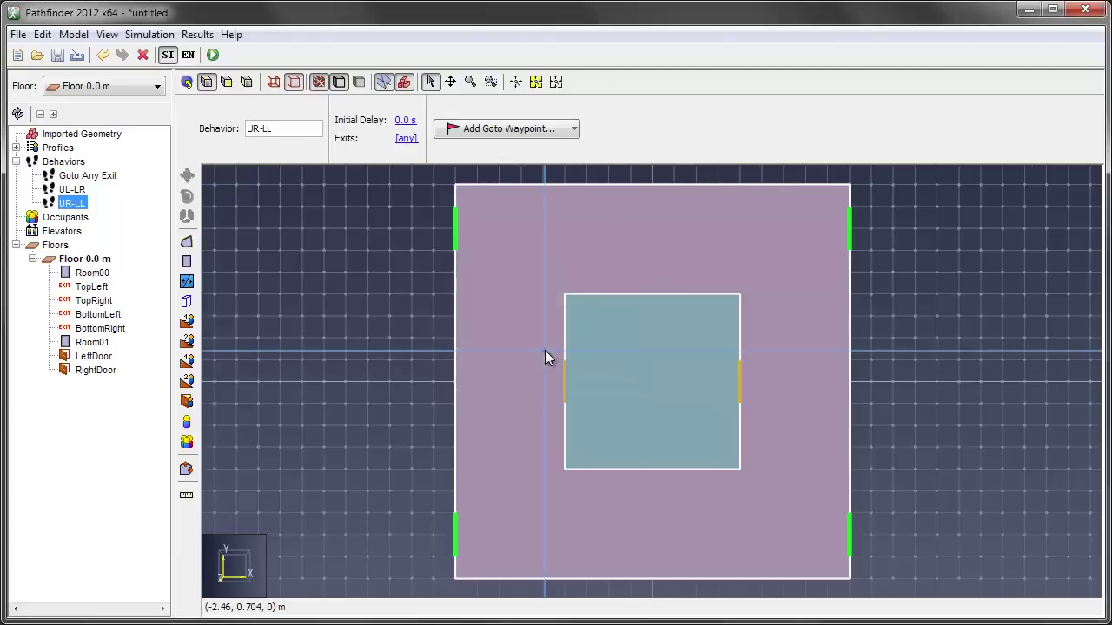
Set UR-LL's exits to Choose with only BottomLeft and TopRight ticked
click(405, 138)
click(497, 248)
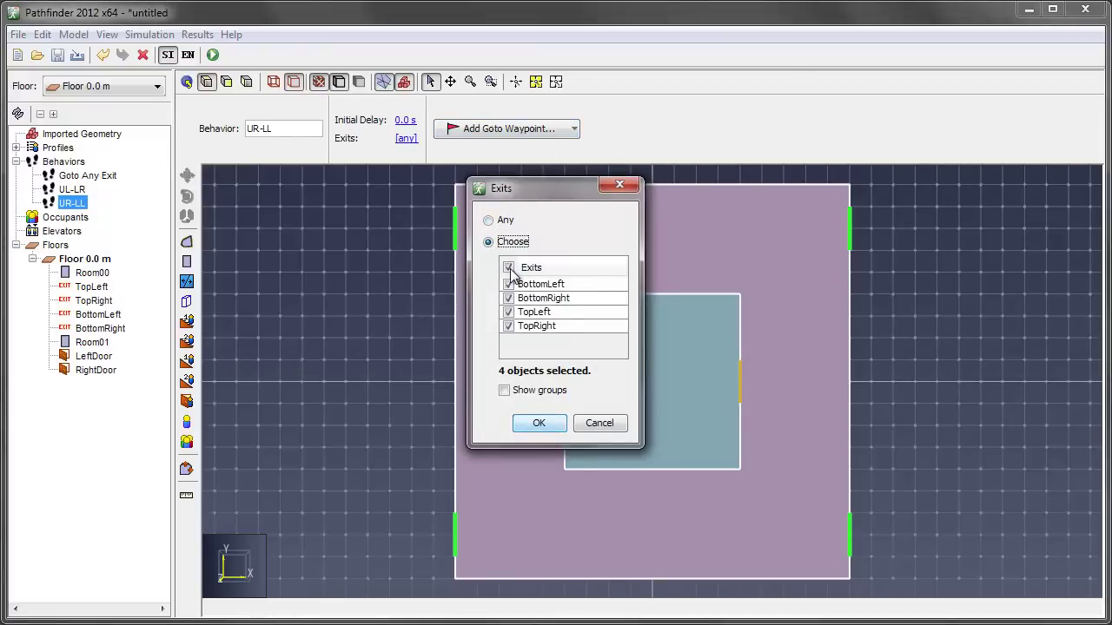
click(509, 268)
click(509, 284)
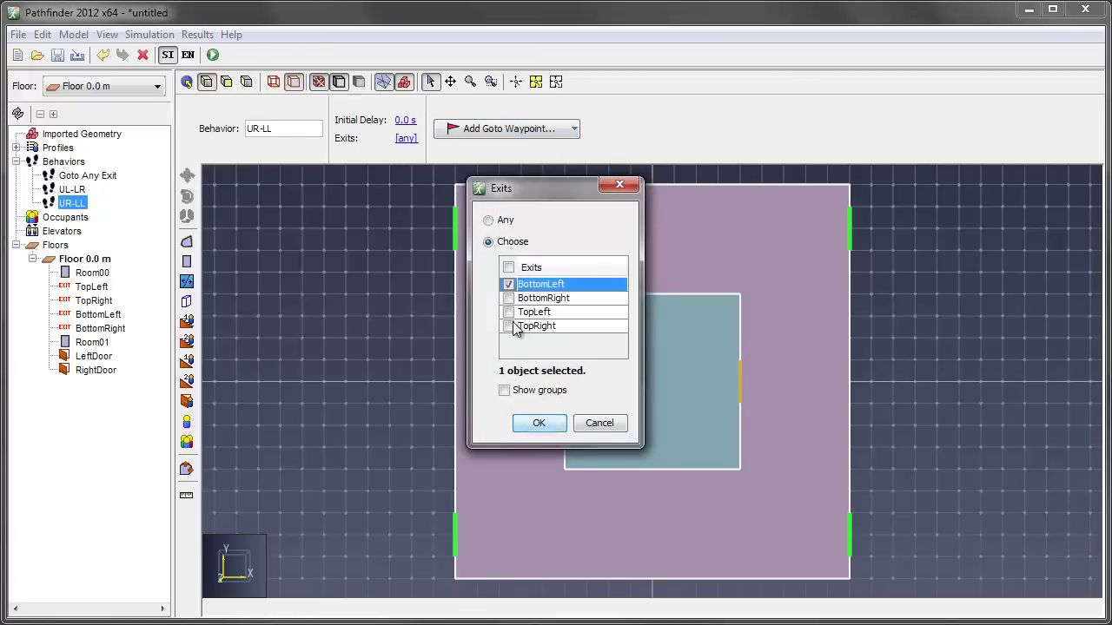
click(509, 325)
click(538, 423)
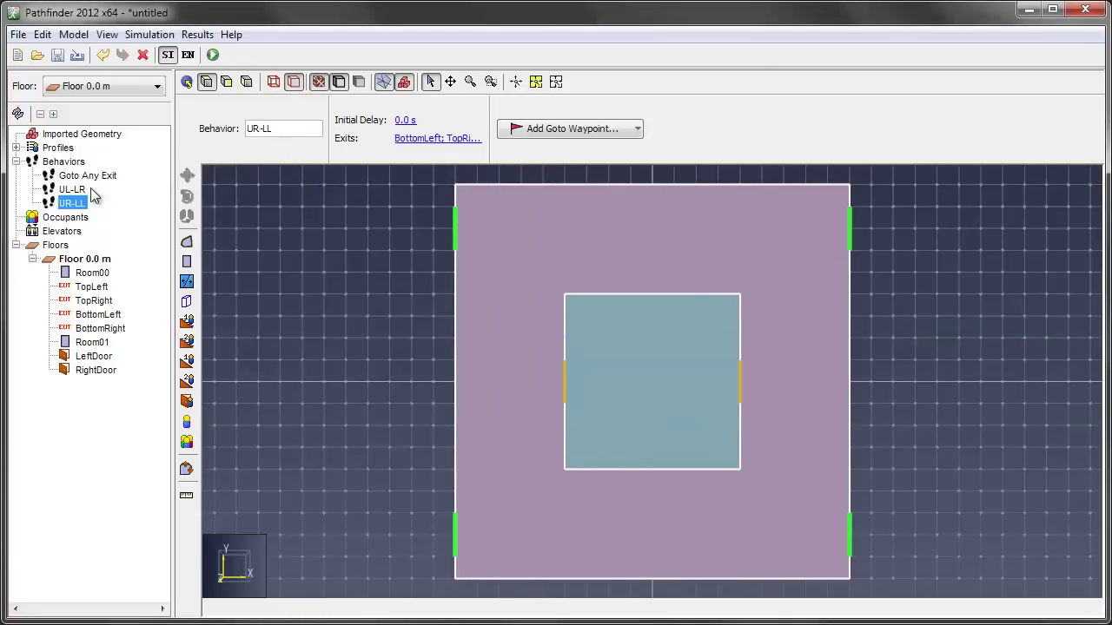
Add a third behavior named LeftExits
right_click(66, 164)
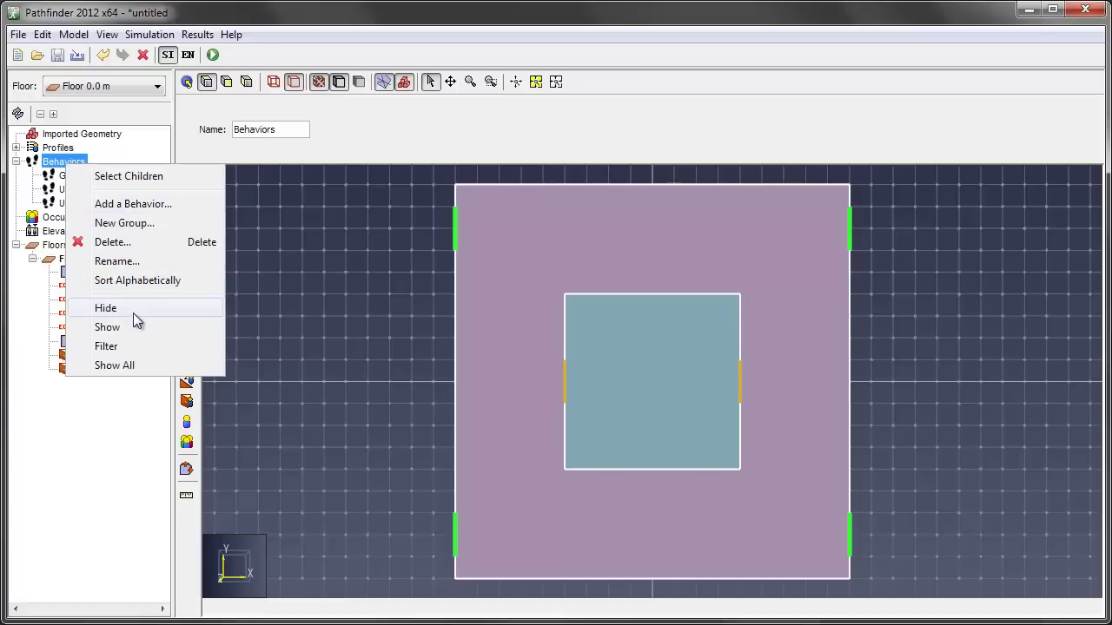
click(153, 207)
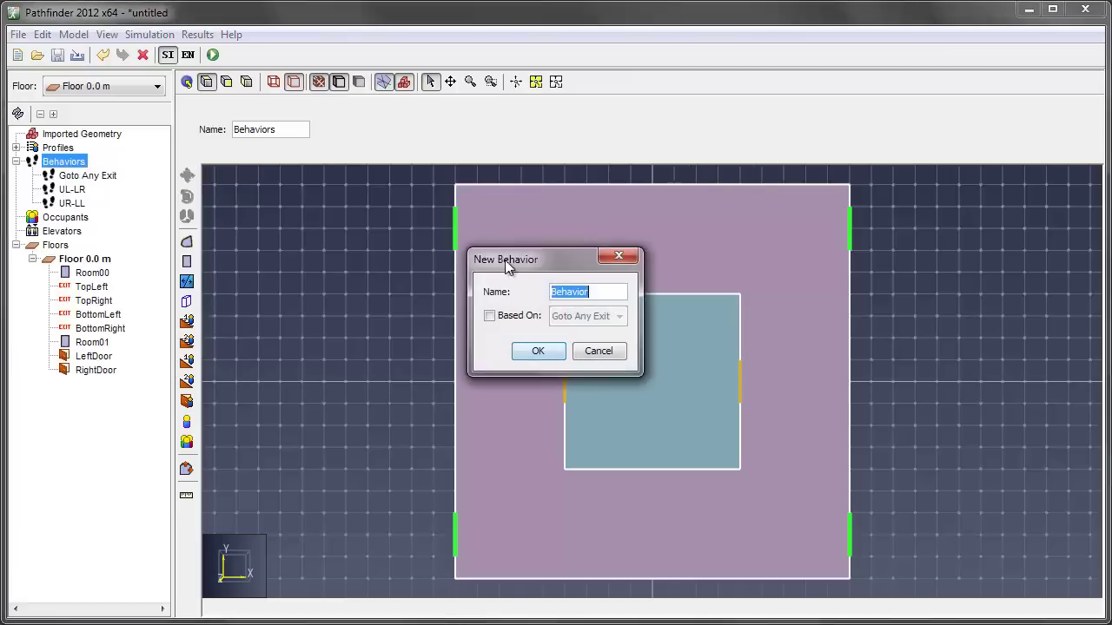
text(LeftExits)
click(533, 351)
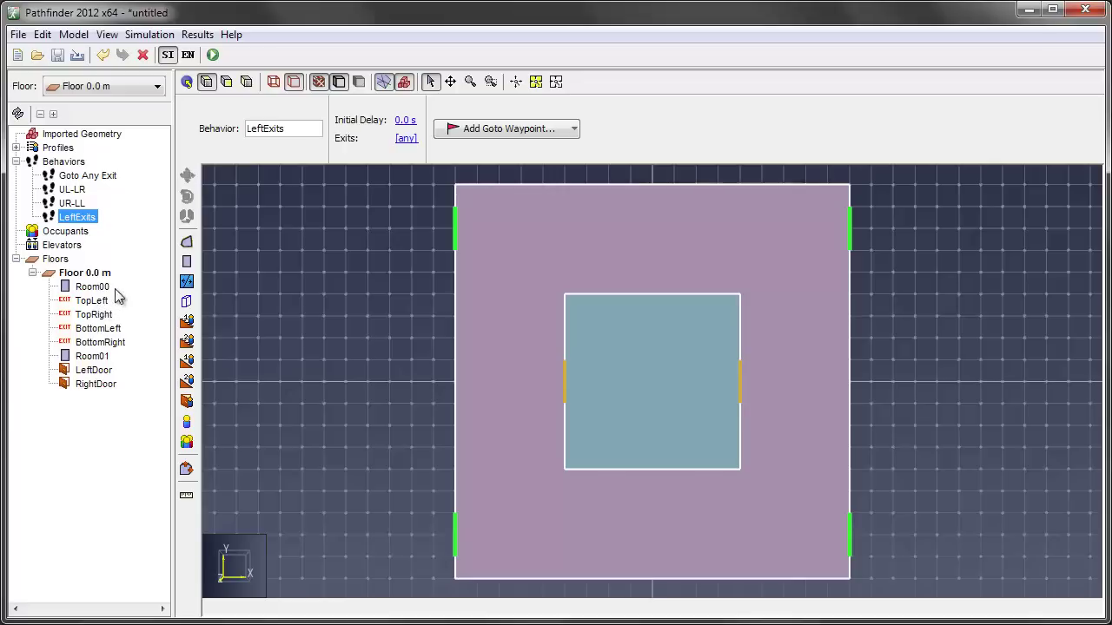
Limit LeftExits to the BottomLeft and TopLeft exits, then deselect it
click(406, 139)
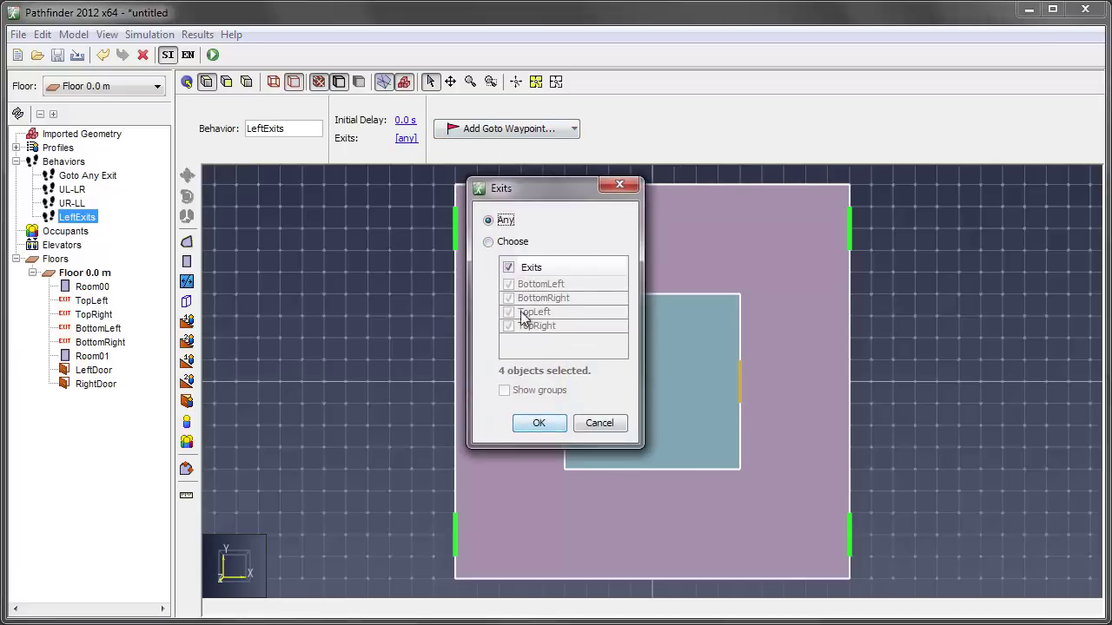
click(509, 267)
click(488, 242)
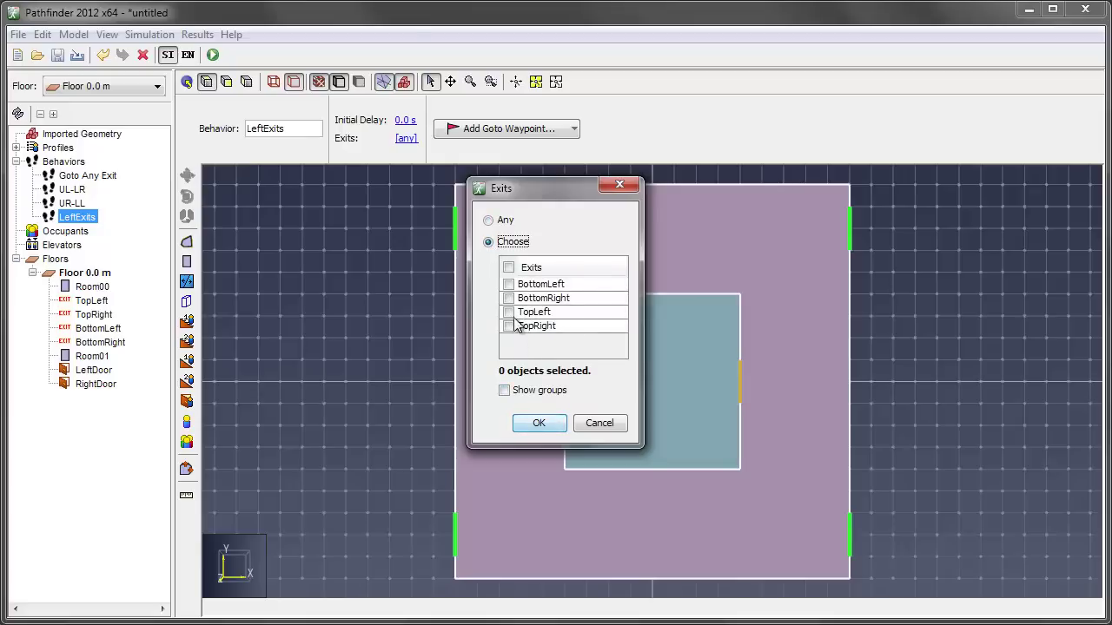
click(509, 313)
click(512, 286)
click(509, 285)
click(540, 424)
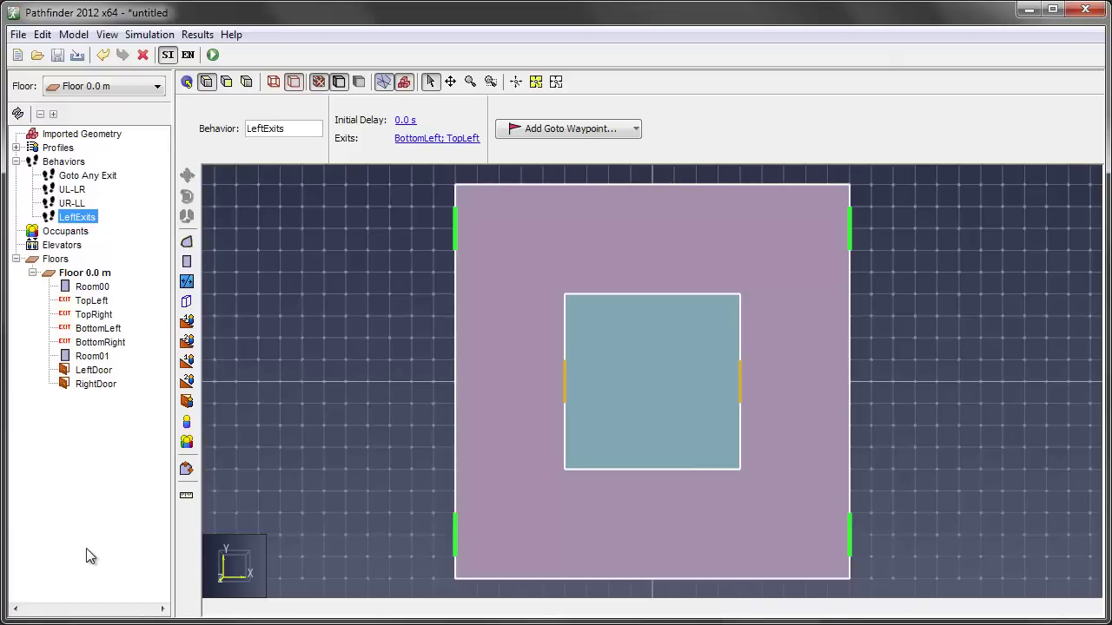
click(93, 479)
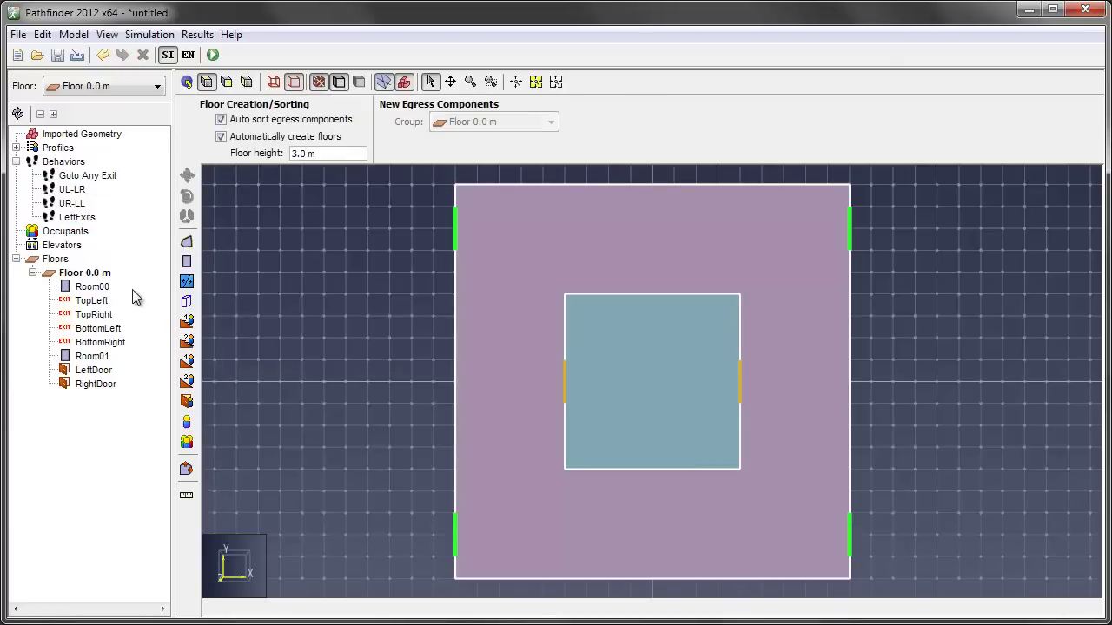
Start adding 20 occupants to Room01 and bring up its behavior distribution
click(613, 384)
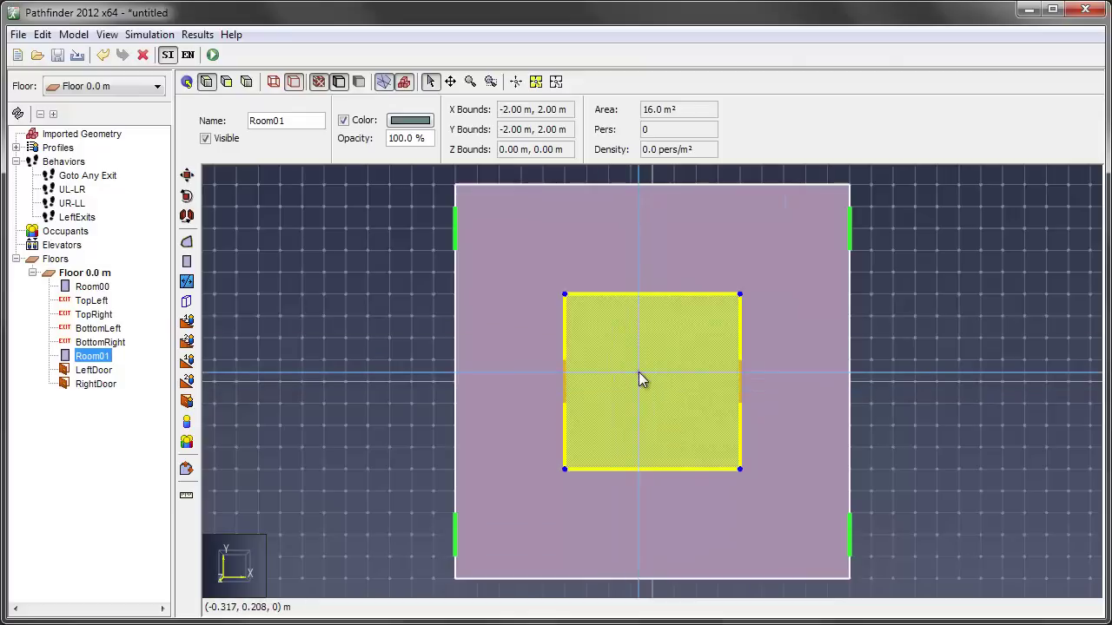
right_click(639, 380)
click(717, 529)
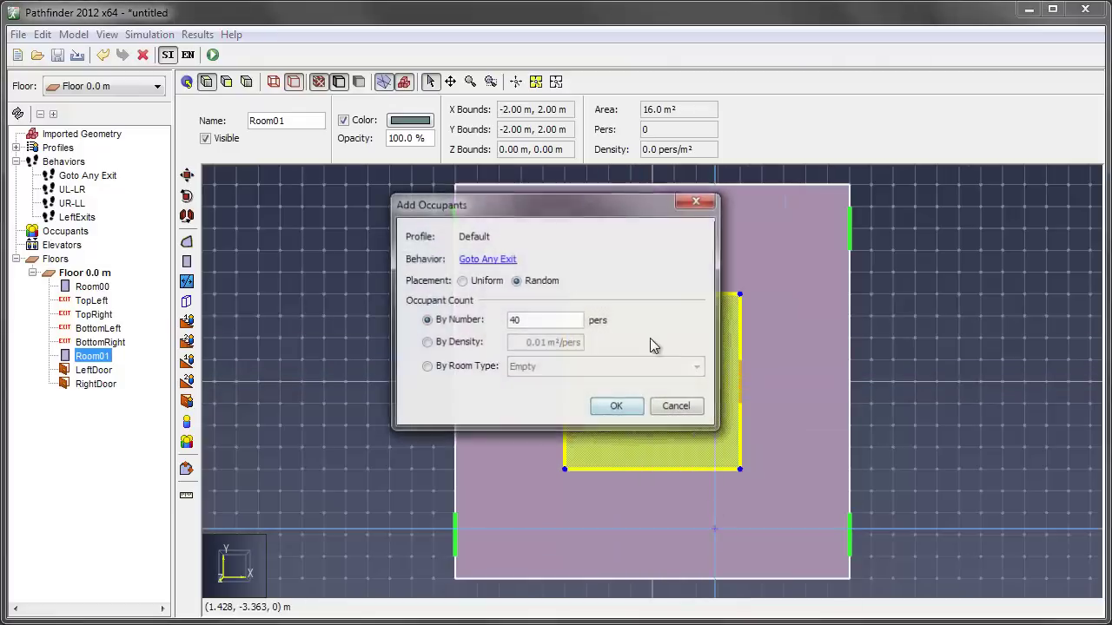
drag(551, 317, 495, 322)
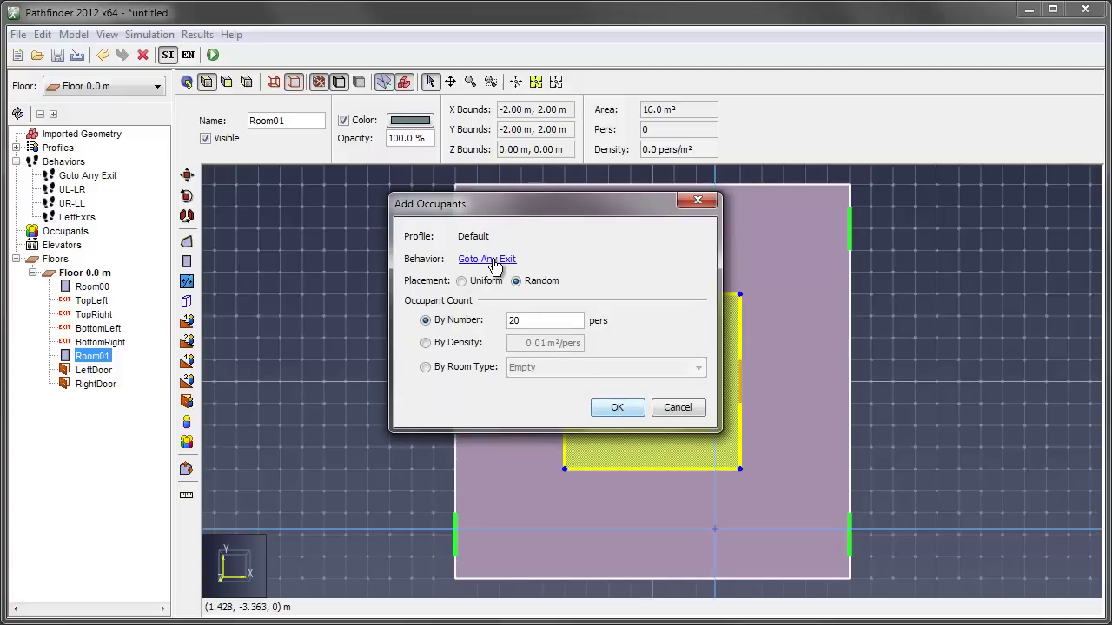
click(493, 262)
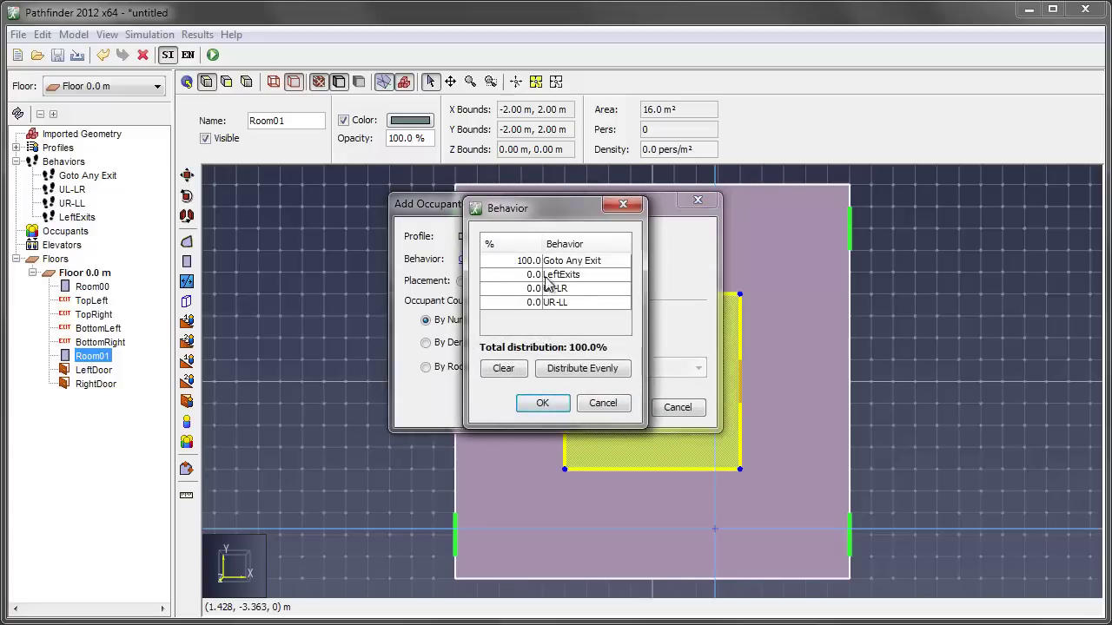
drag(548, 215, 724, 237)
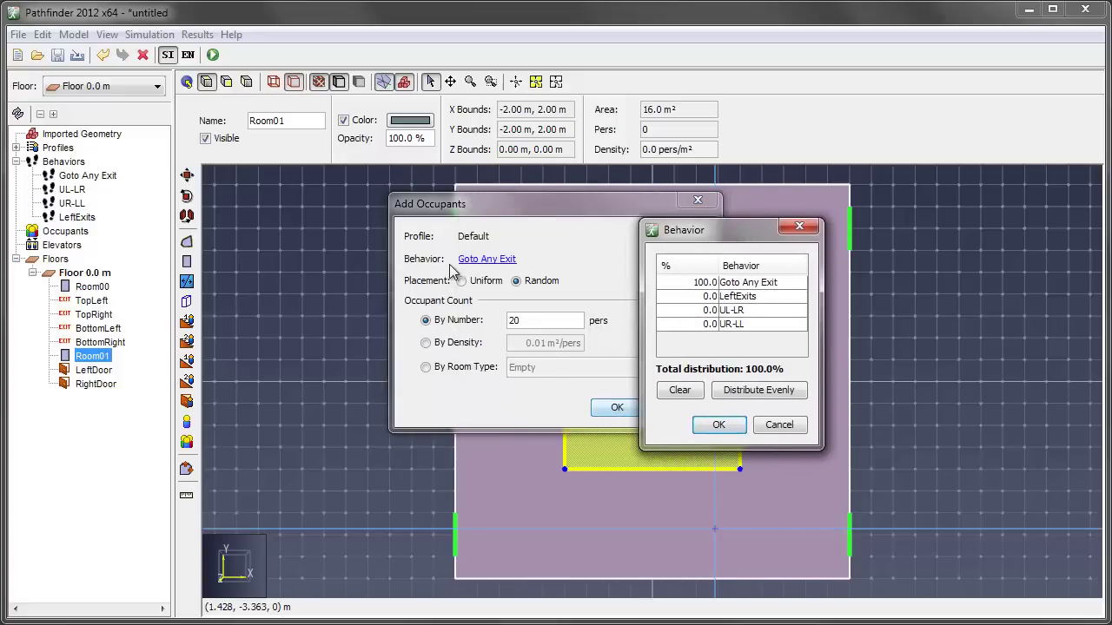
Split behaviors 0% Goto Any Exit, 70% LeftExits, 30% UL-LR, and place the occupants
double_click(710, 284)
text(0)
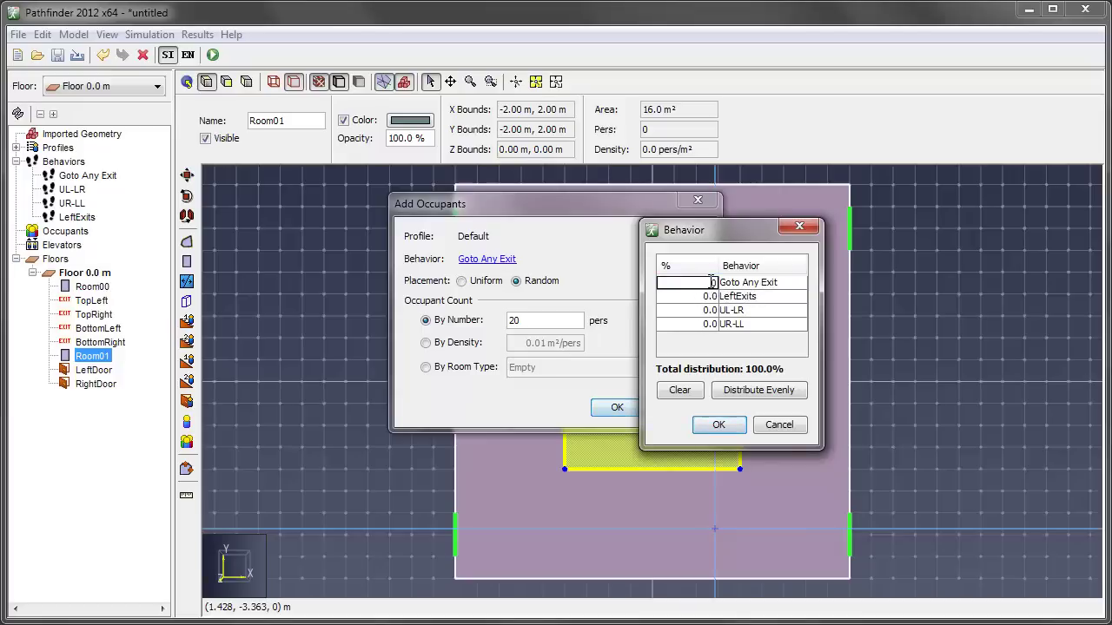
key(Tab)
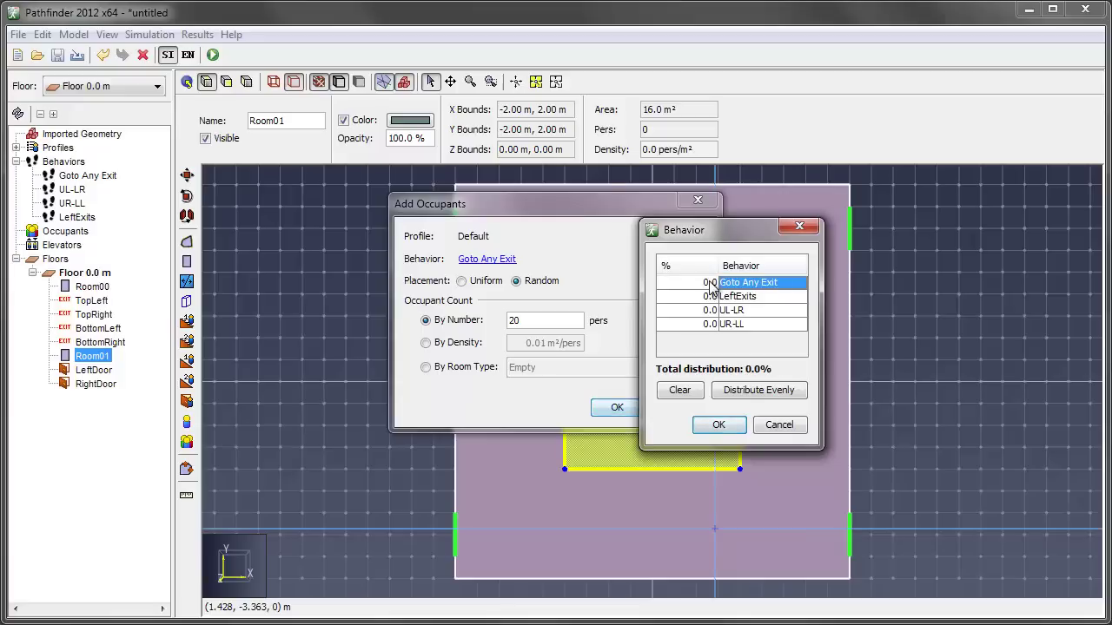
click(705, 298)
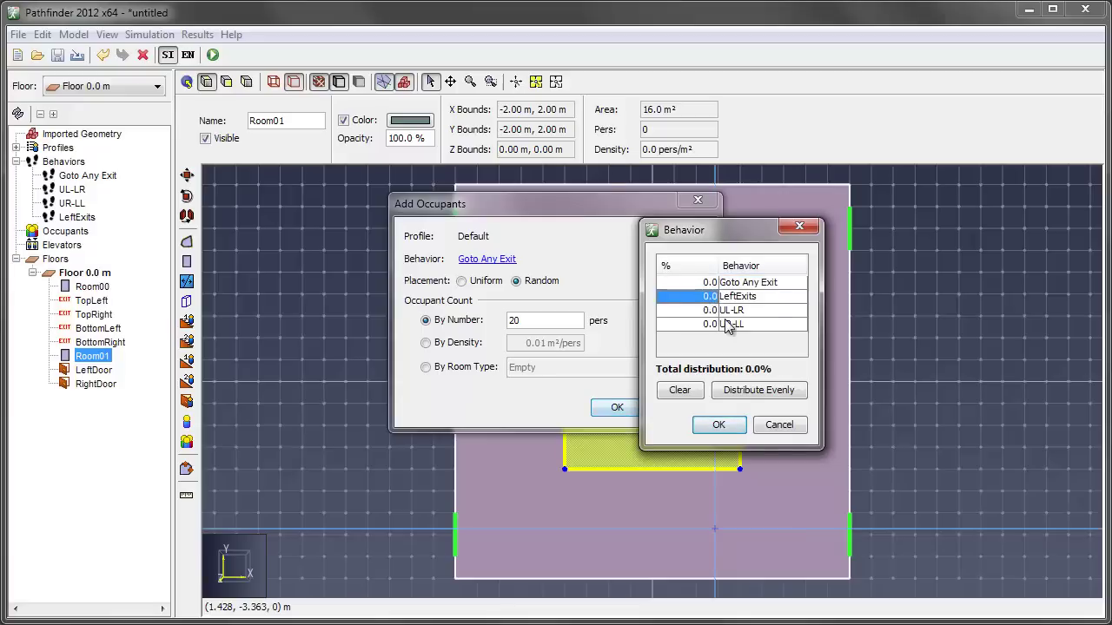
text(70)
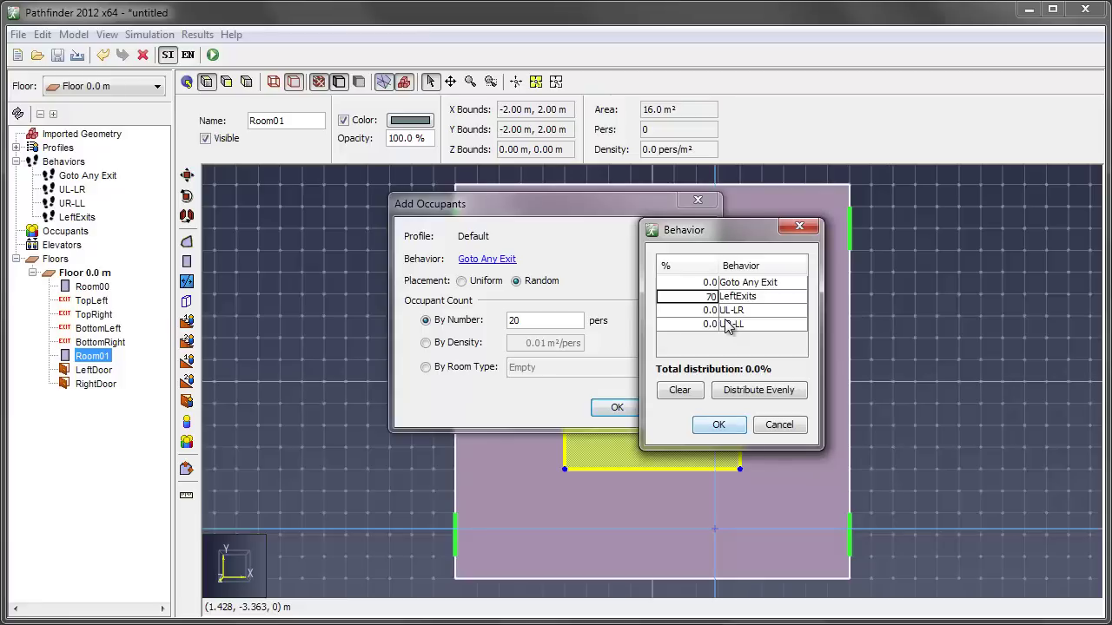
key(Tab)
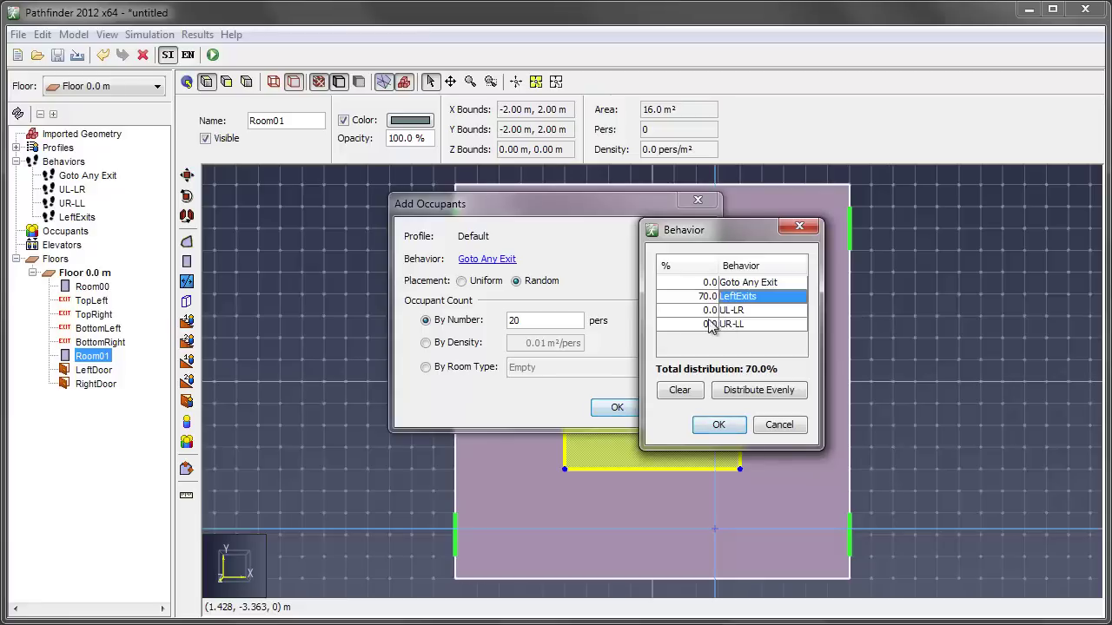
click(708, 311)
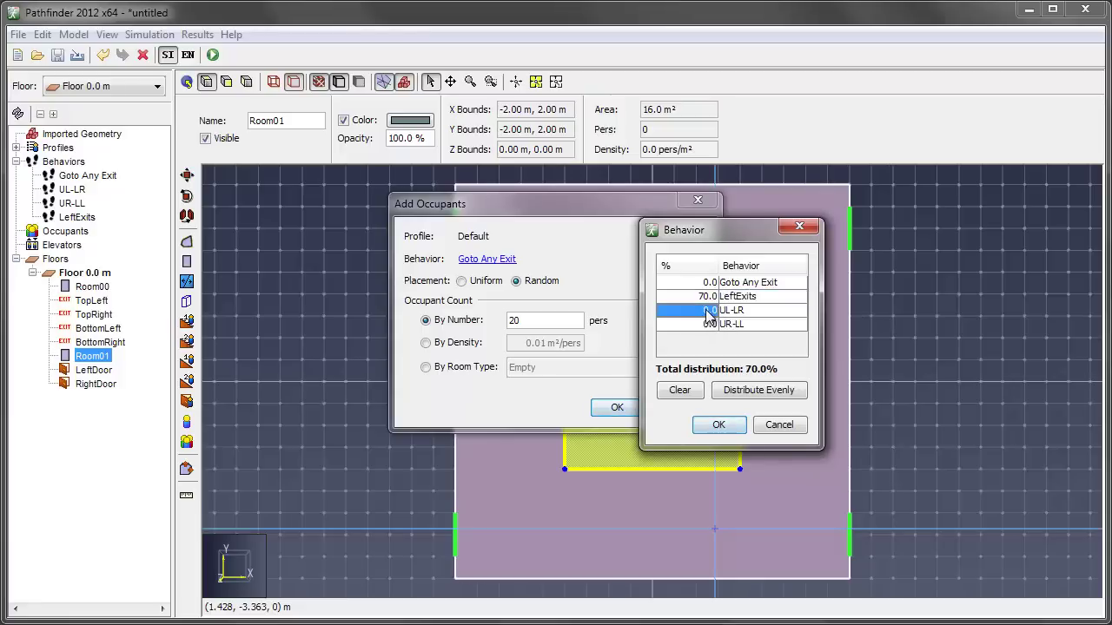
text(30)
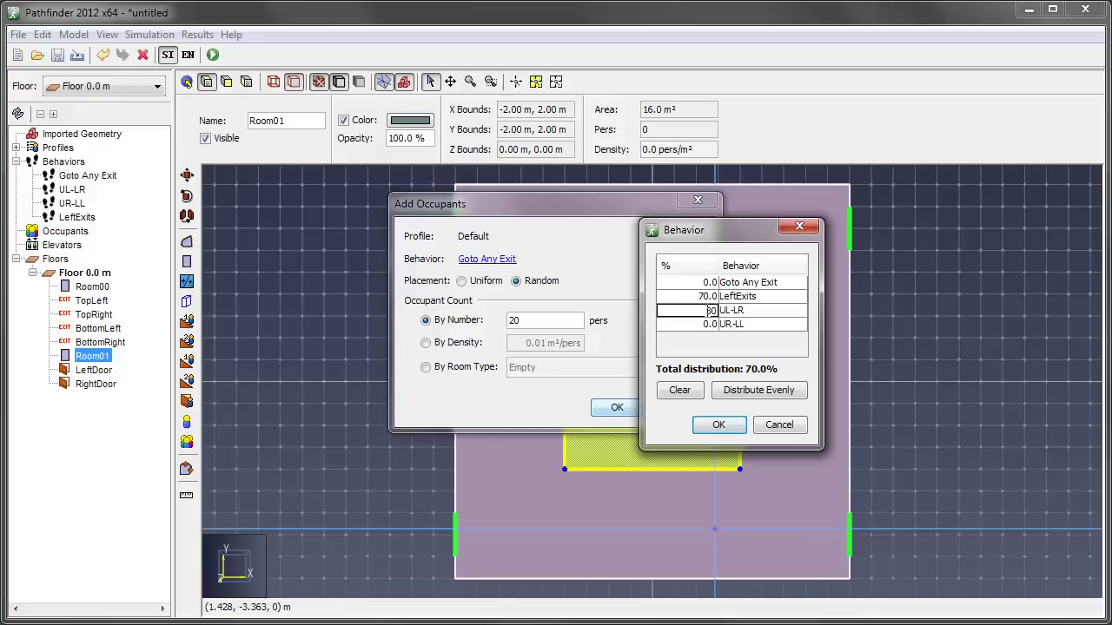
key(Tab)
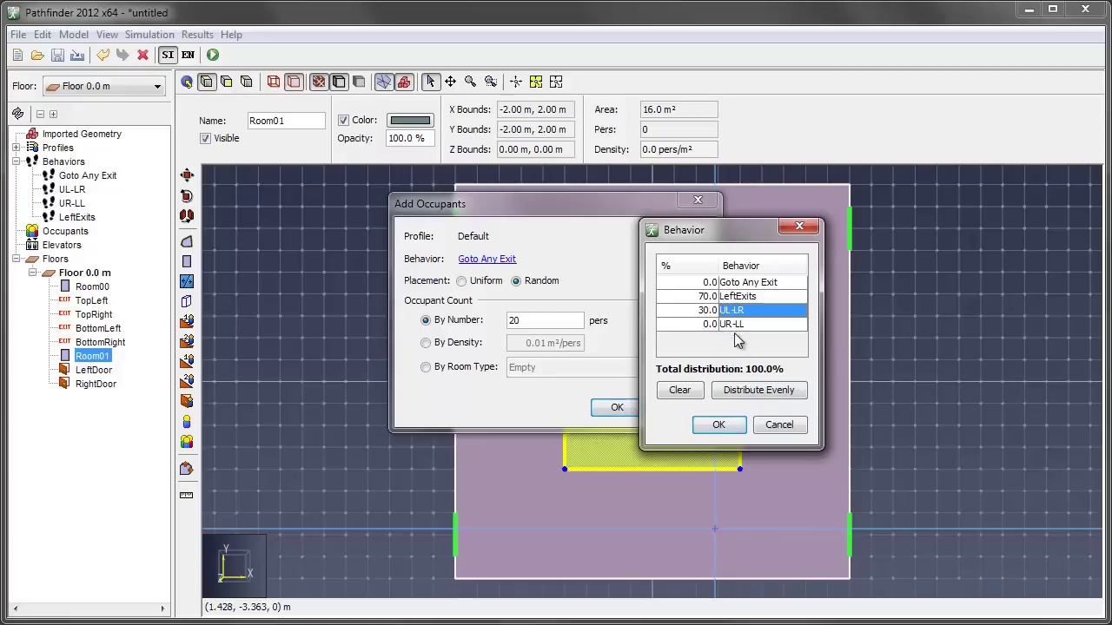
click(726, 427)
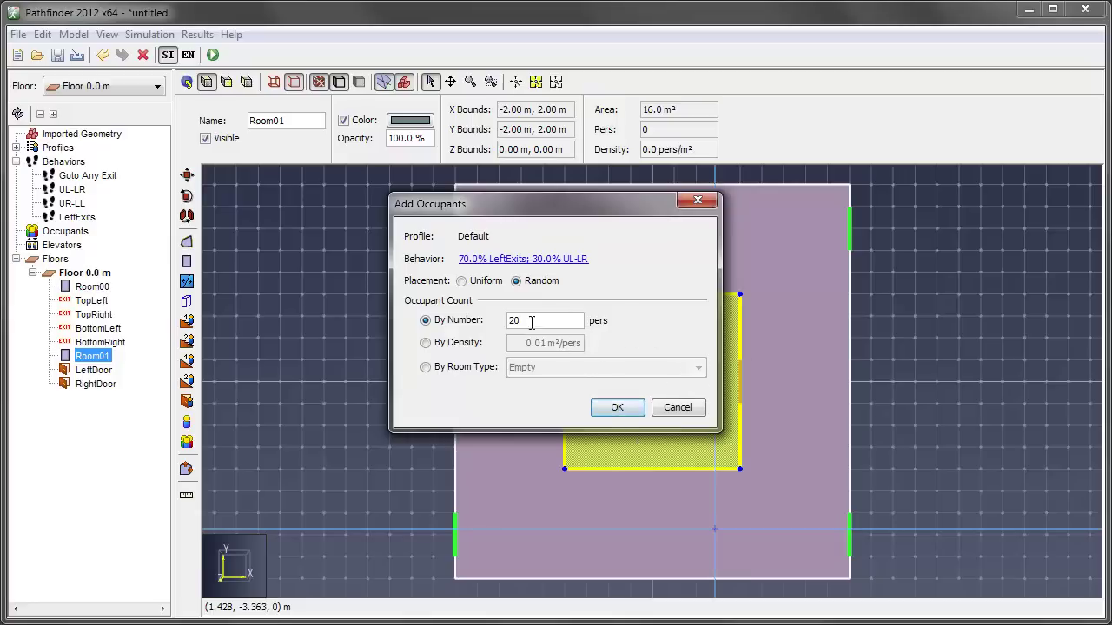
click(631, 415)
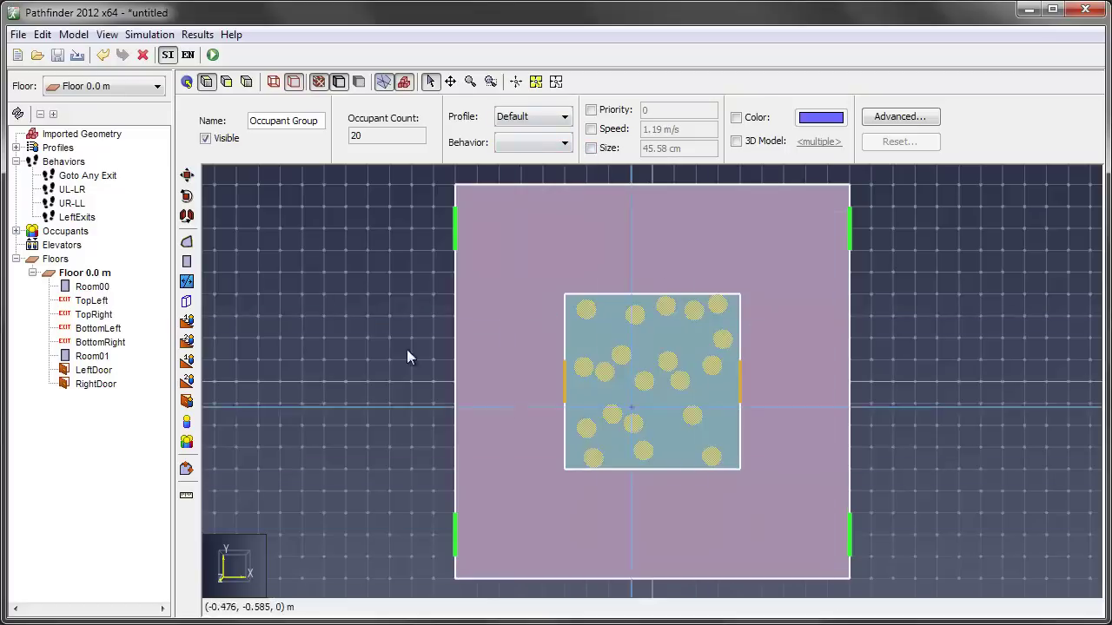
Step through occupants 00061–00080 checking each LeftExits or UL-LR behavior, then collapse the group
click(16, 231)
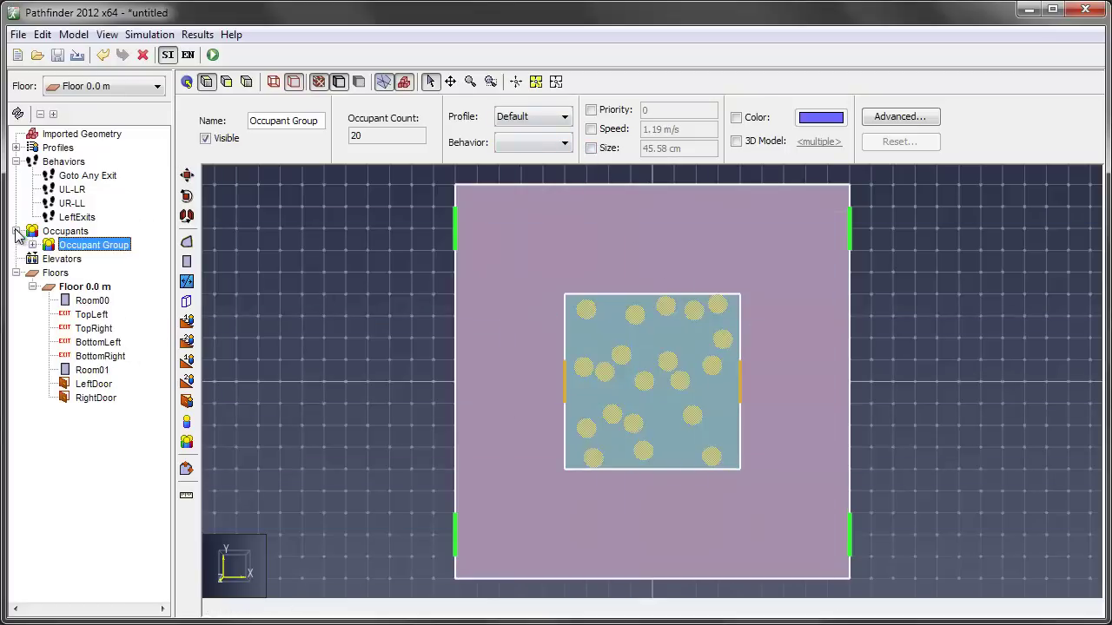
click(33, 246)
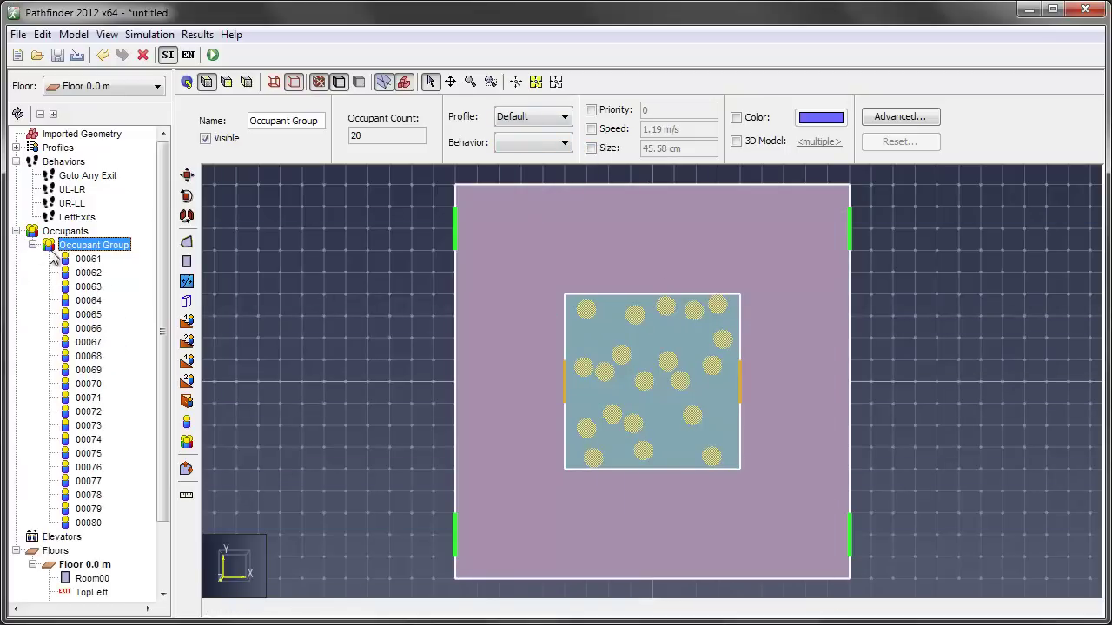
click(84, 259)
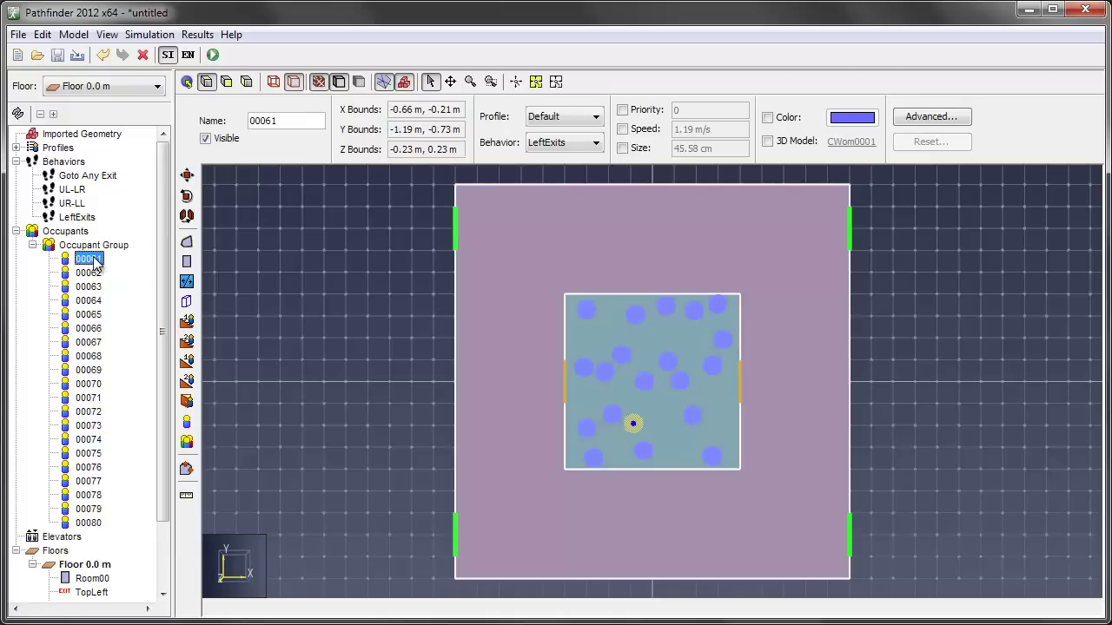
key(Down)
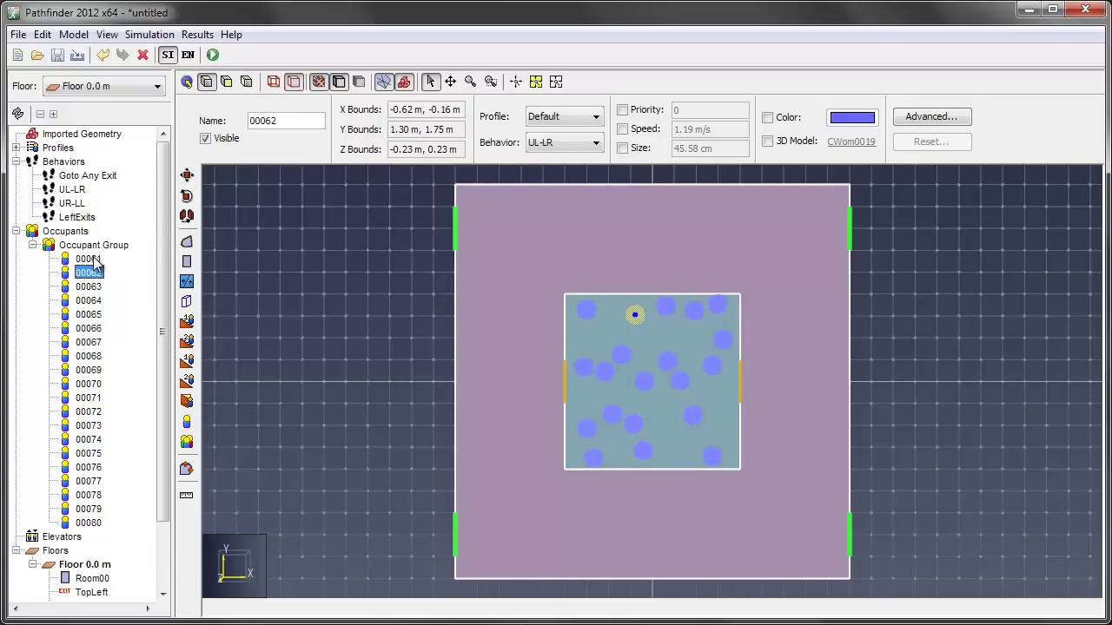
key(Down)
key(Down)
key(Down)
key(Down)
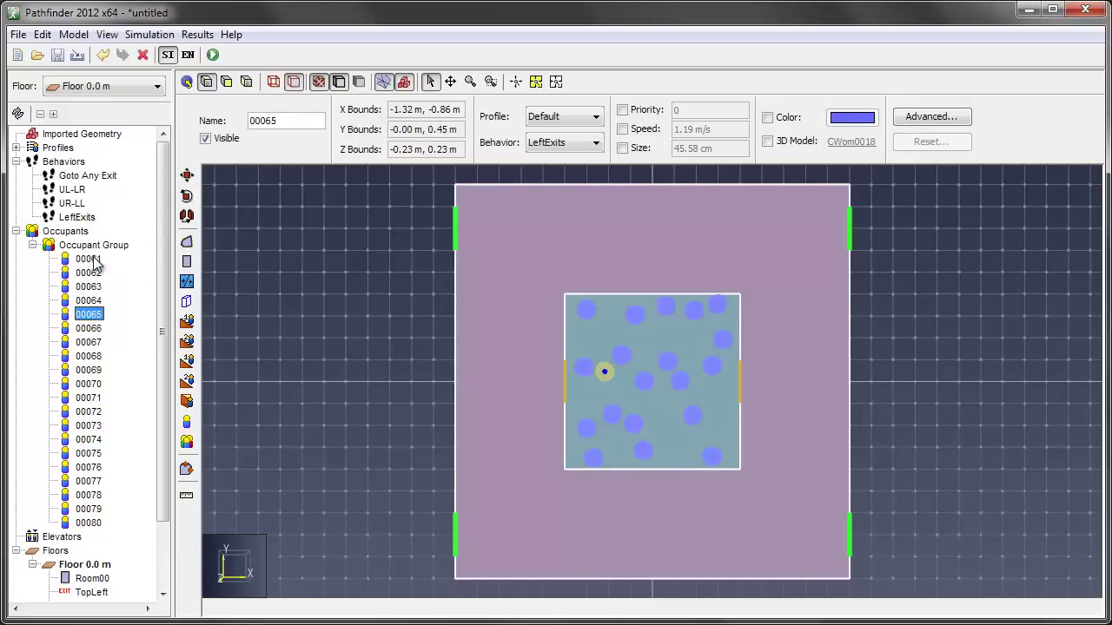
key(Down)
key(Down)
key(Down)
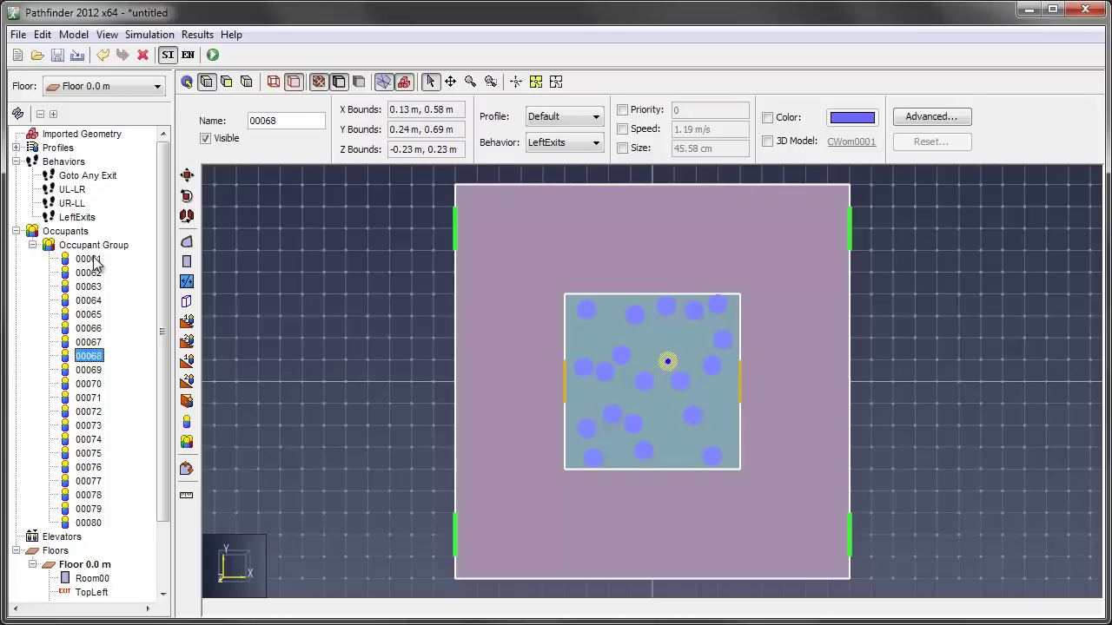
key(Down)
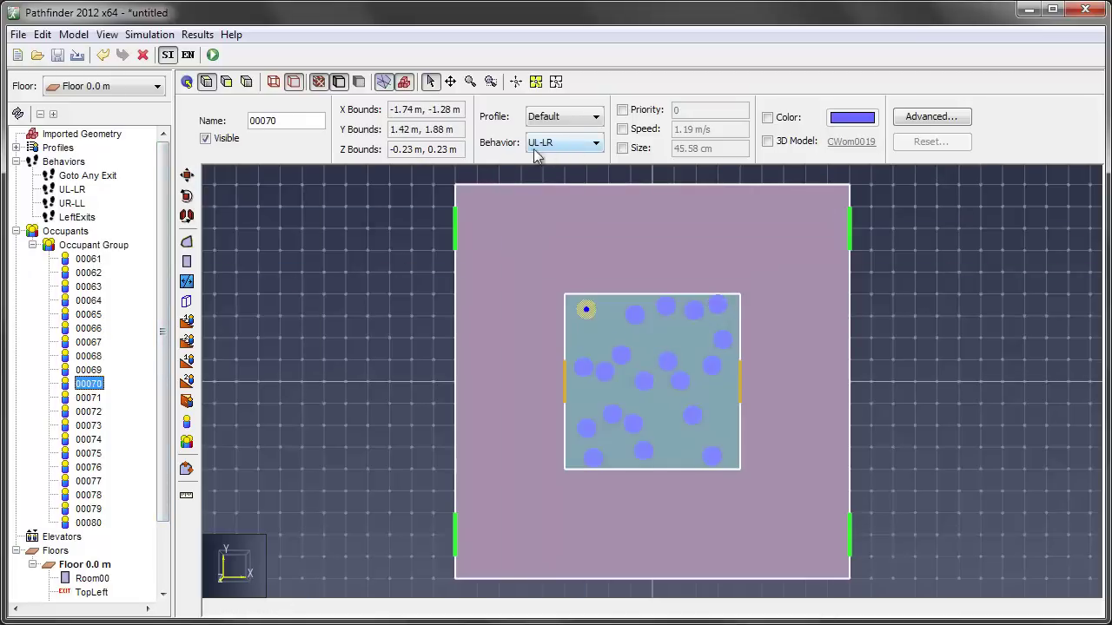
key(Down)
key(Down)
key(Down)
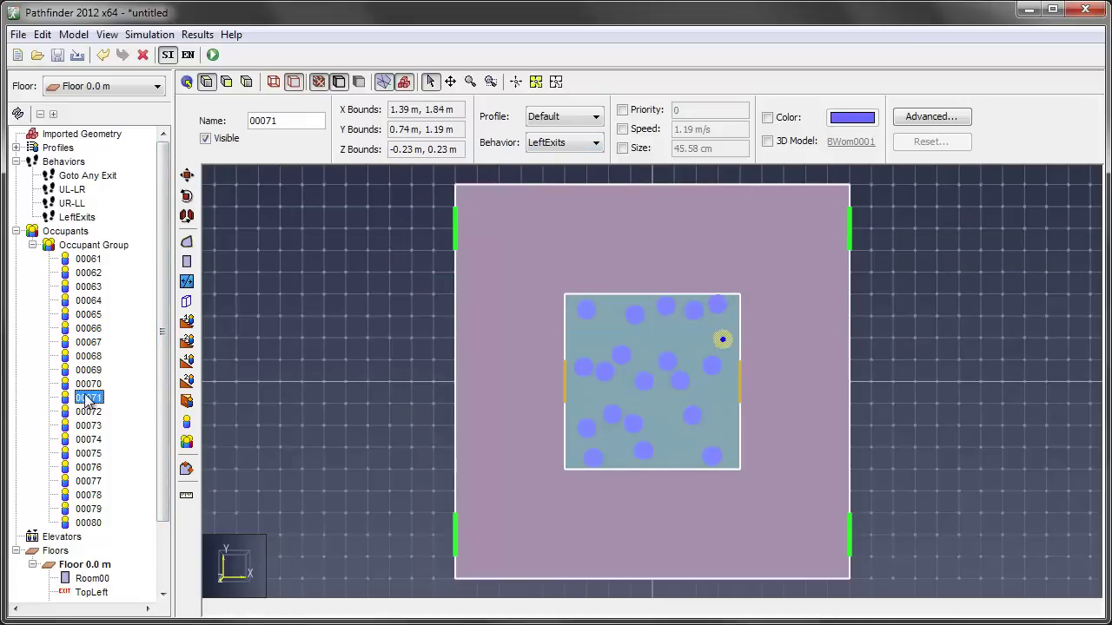
key(Down)
key(Down)
key(Down)
key(Down)
key(Down)
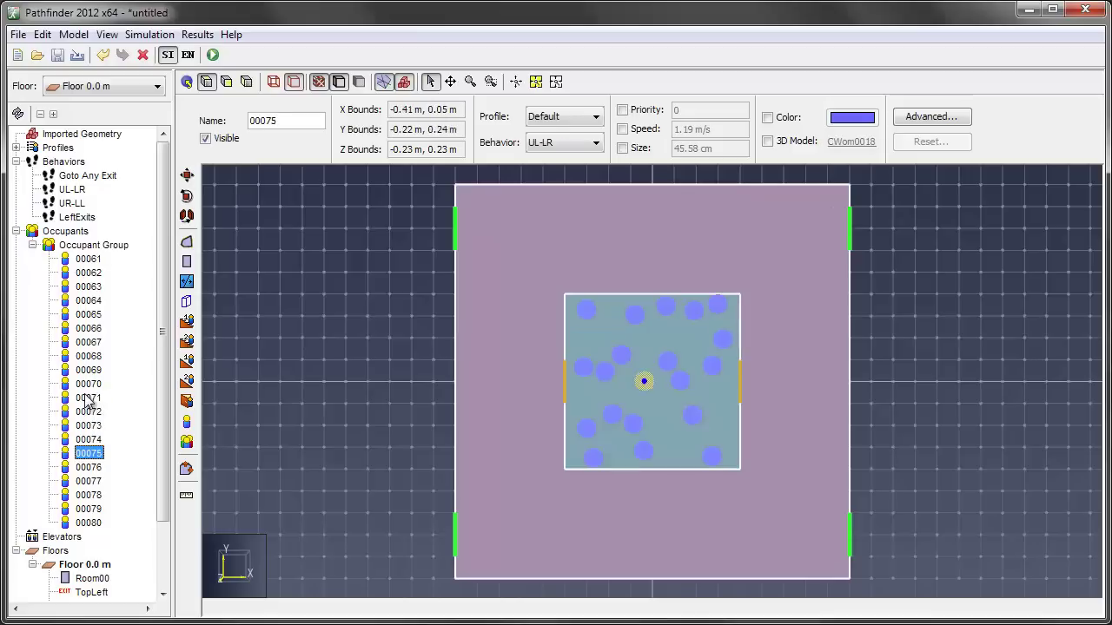
key(Down)
key(Down)
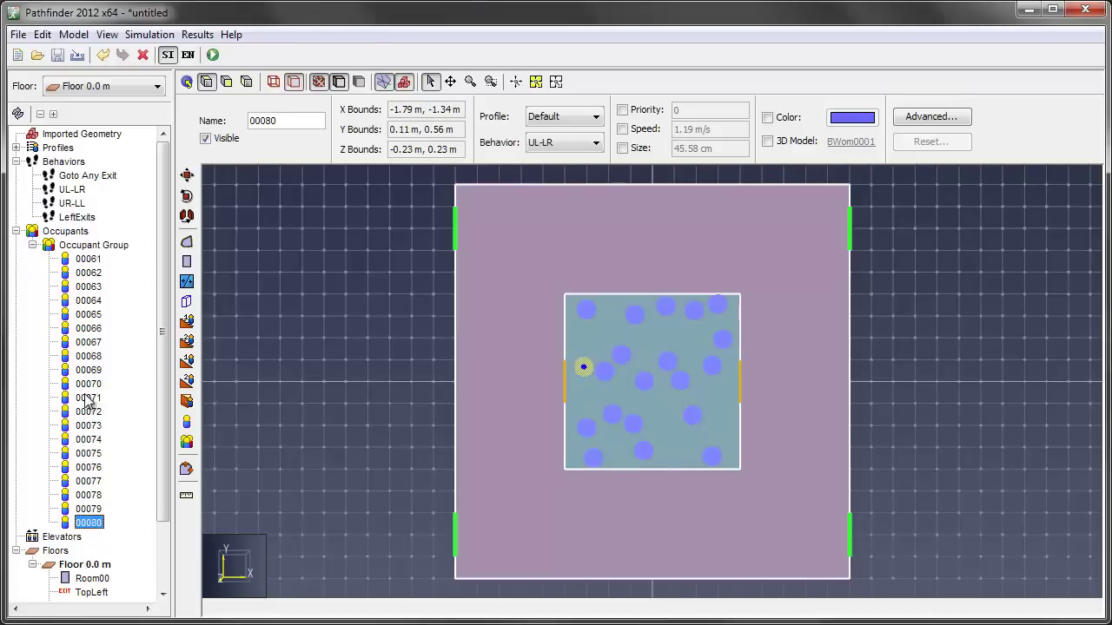
click(32, 245)
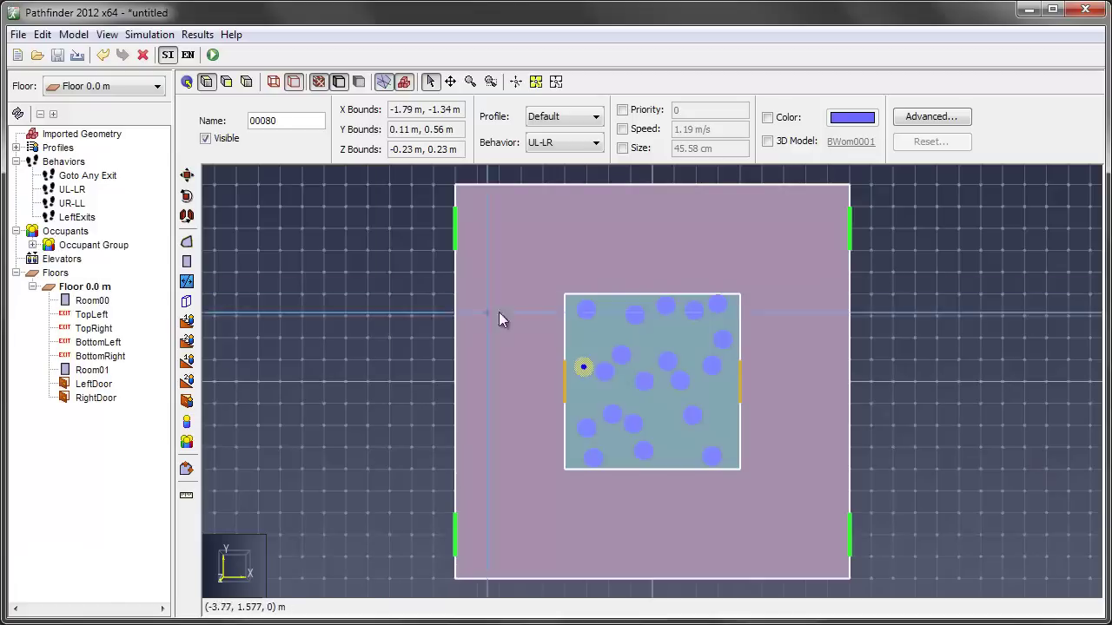
Start adding occupants to outer room Room00 and bring up the behavior distribution
click(536, 255)
right_click(536, 256)
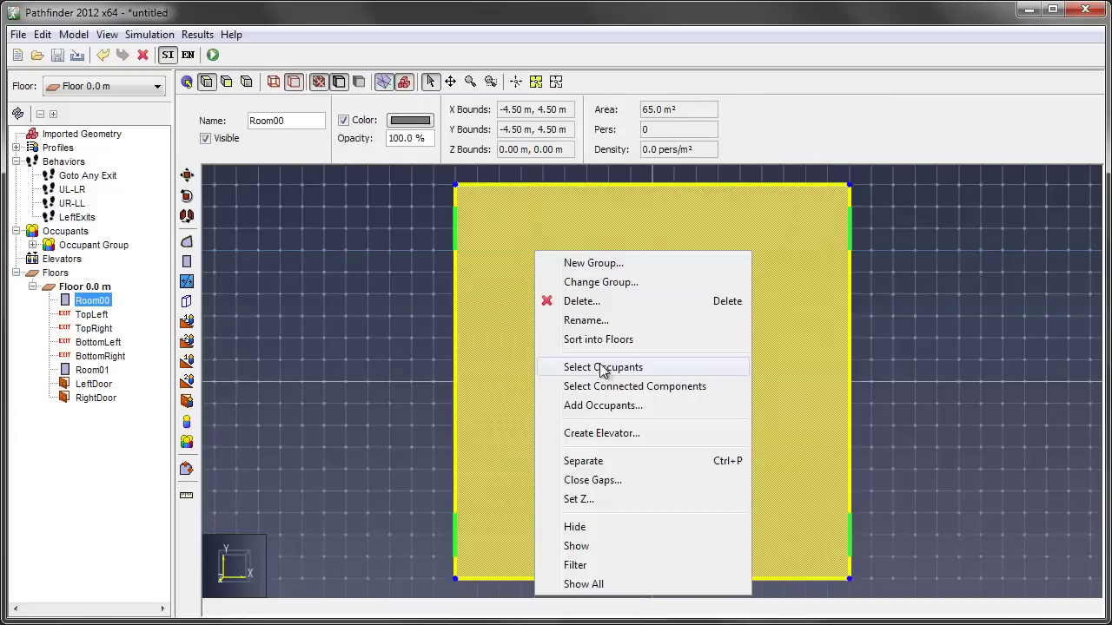
click(614, 412)
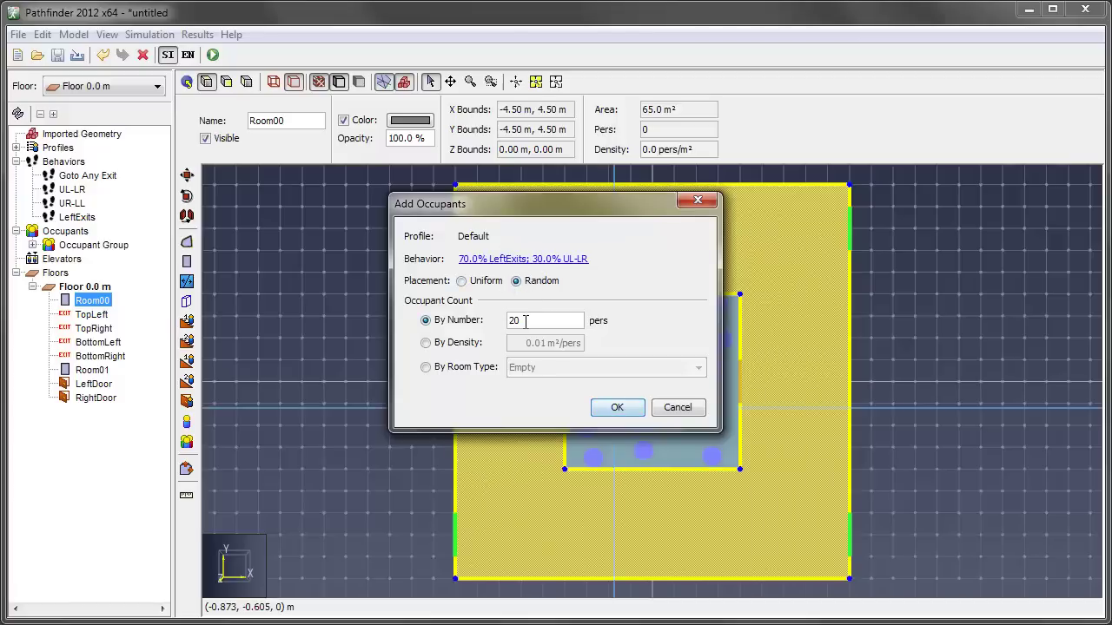
click(518, 259)
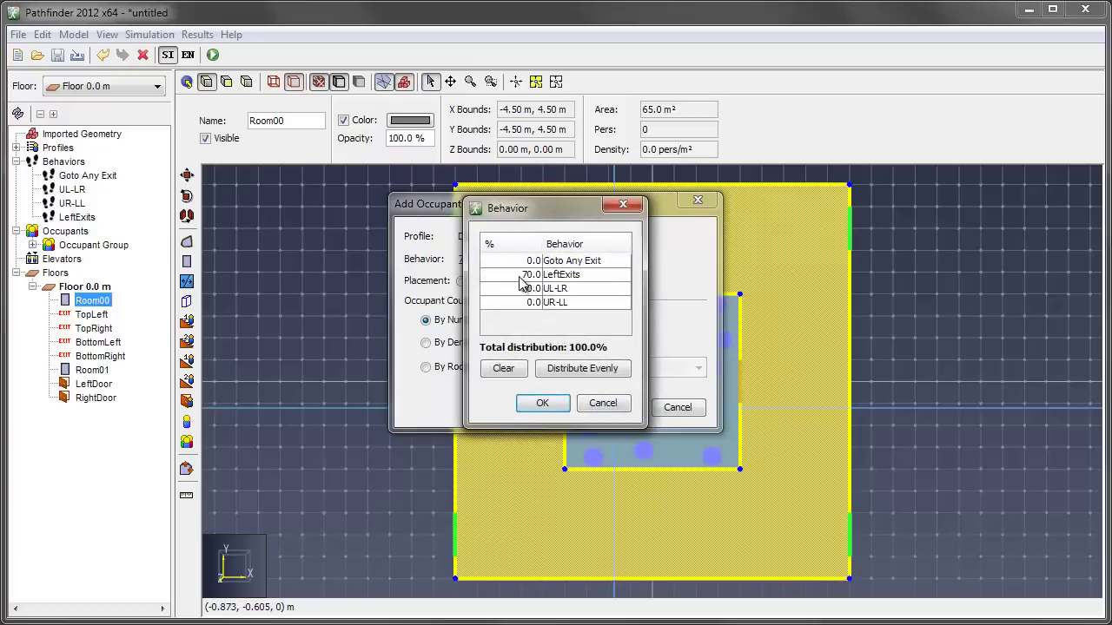
Set the distribution to 10% Goto Any Exit, 20% LeftExits, 10% UL-LR, 60% UR-LL
click(536, 262)
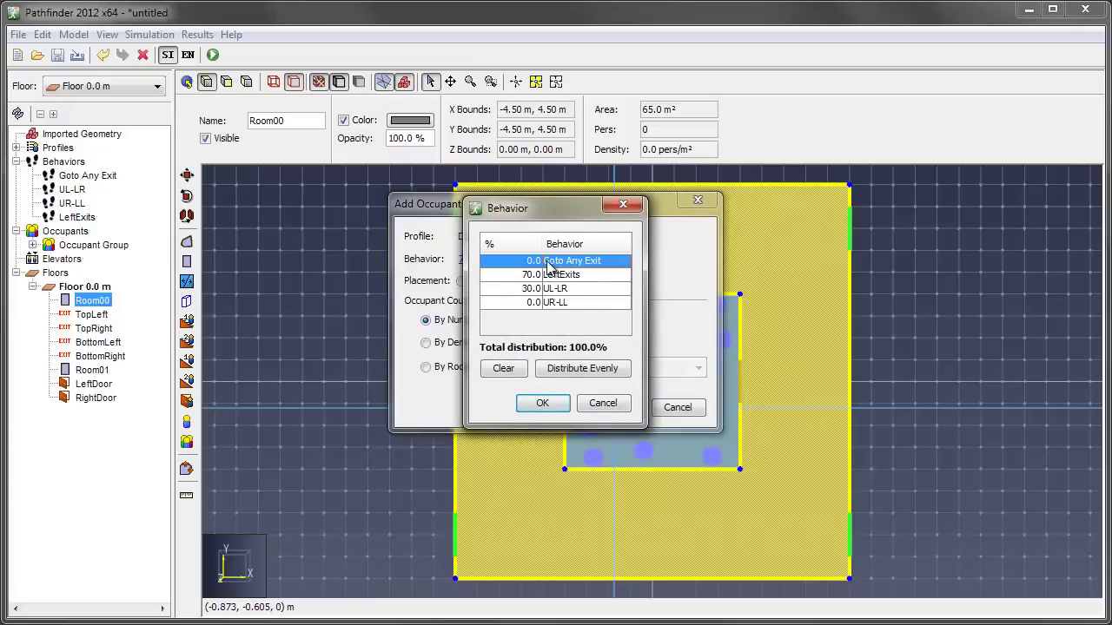
click(533, 263)
text(10)
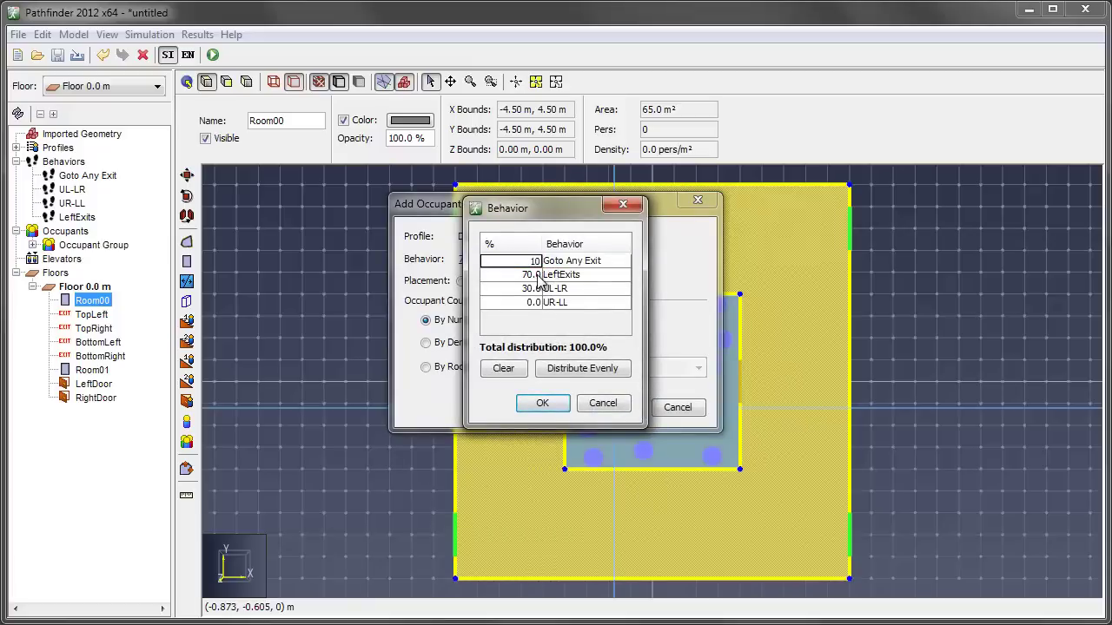
key(Return)
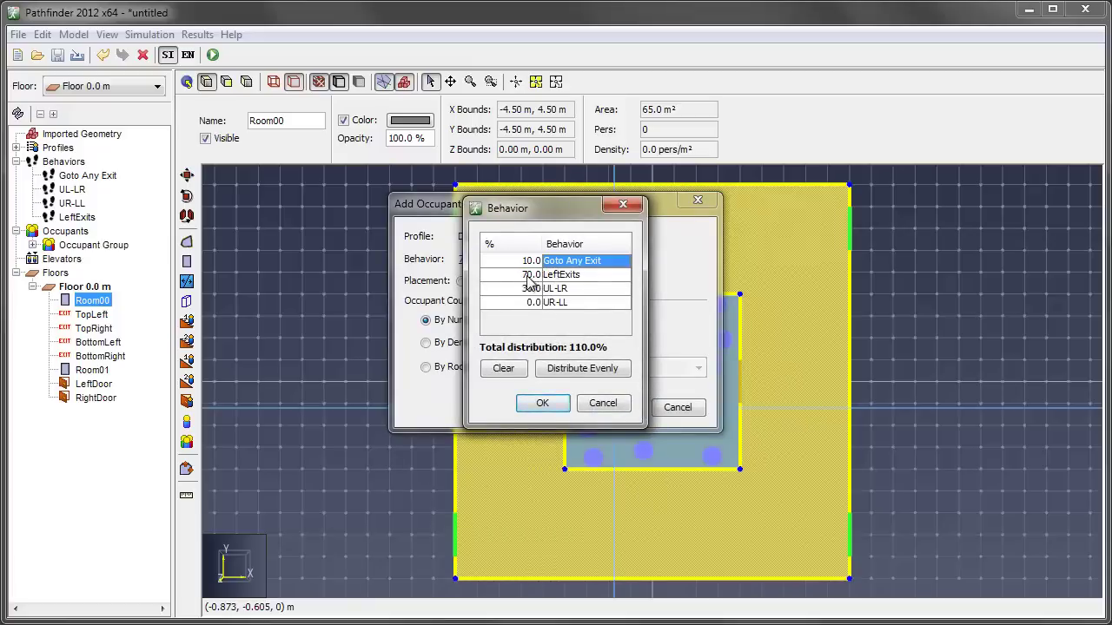
click(529, 276)
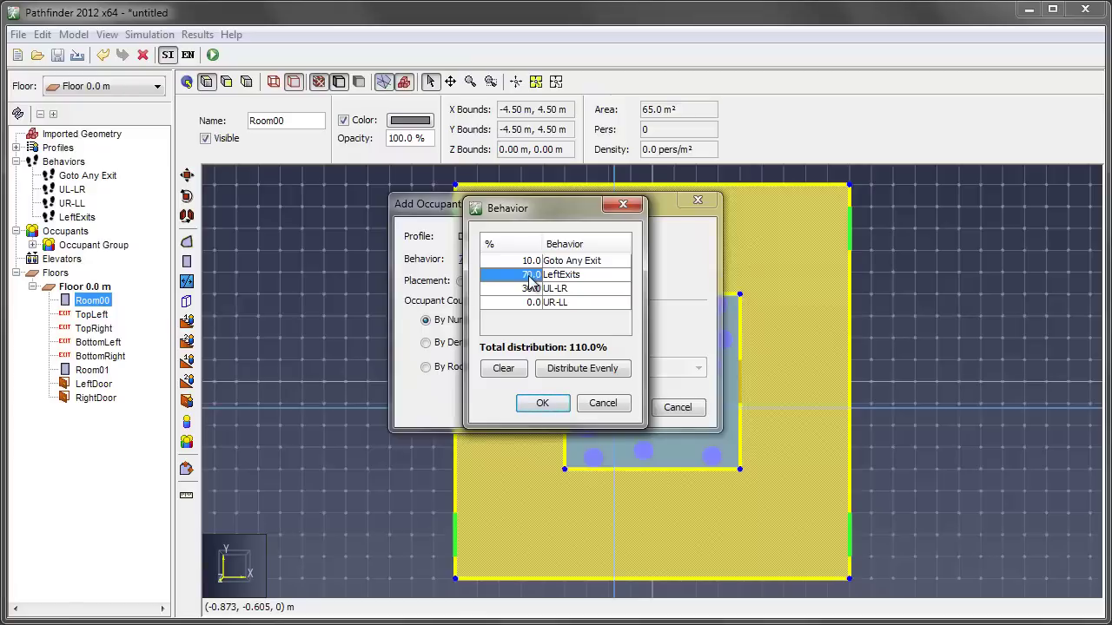
text(20)
key(Return)
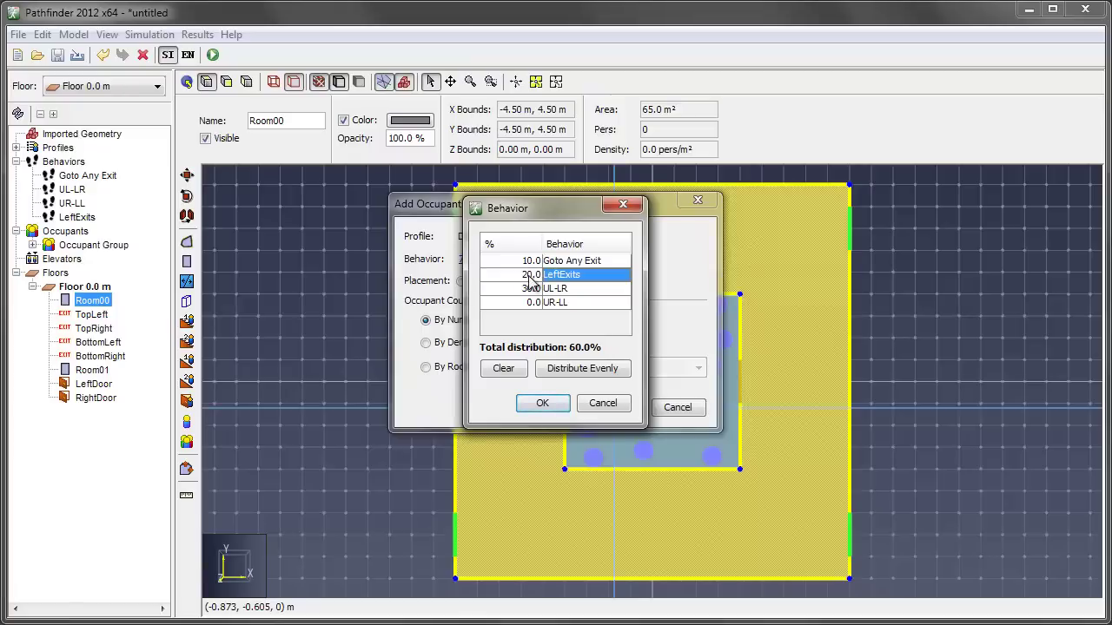
click(531, 289)
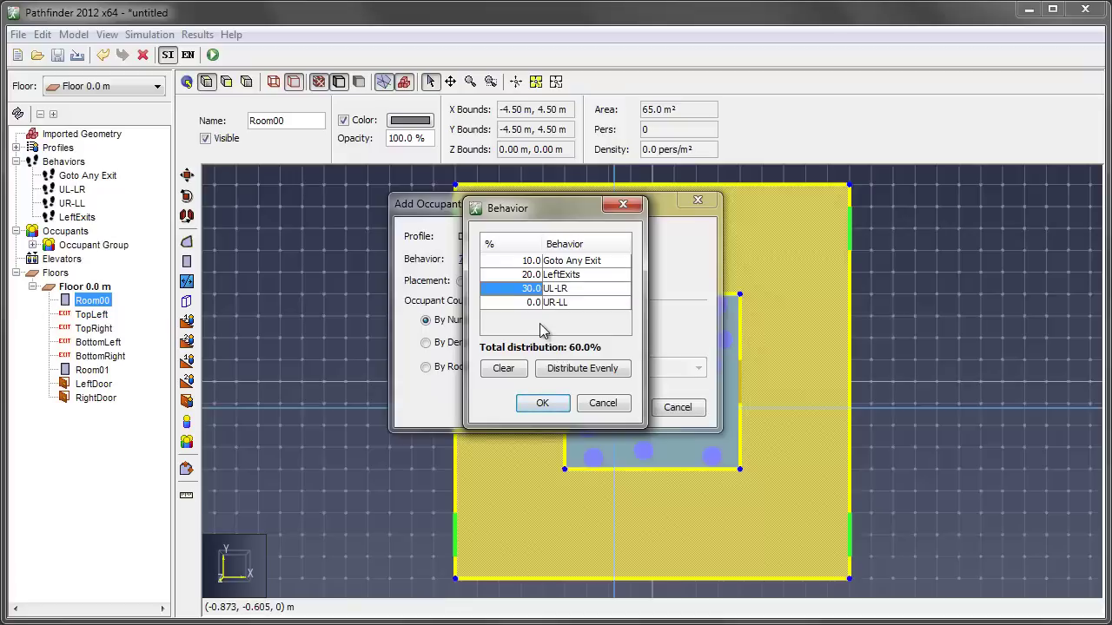
text(10)
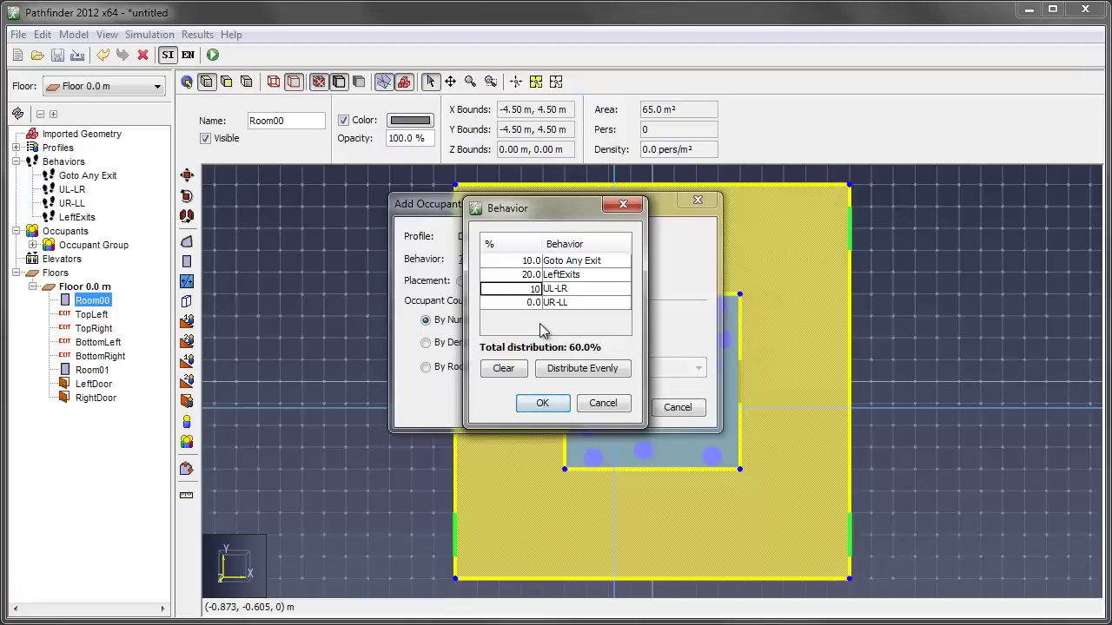
key(Return)
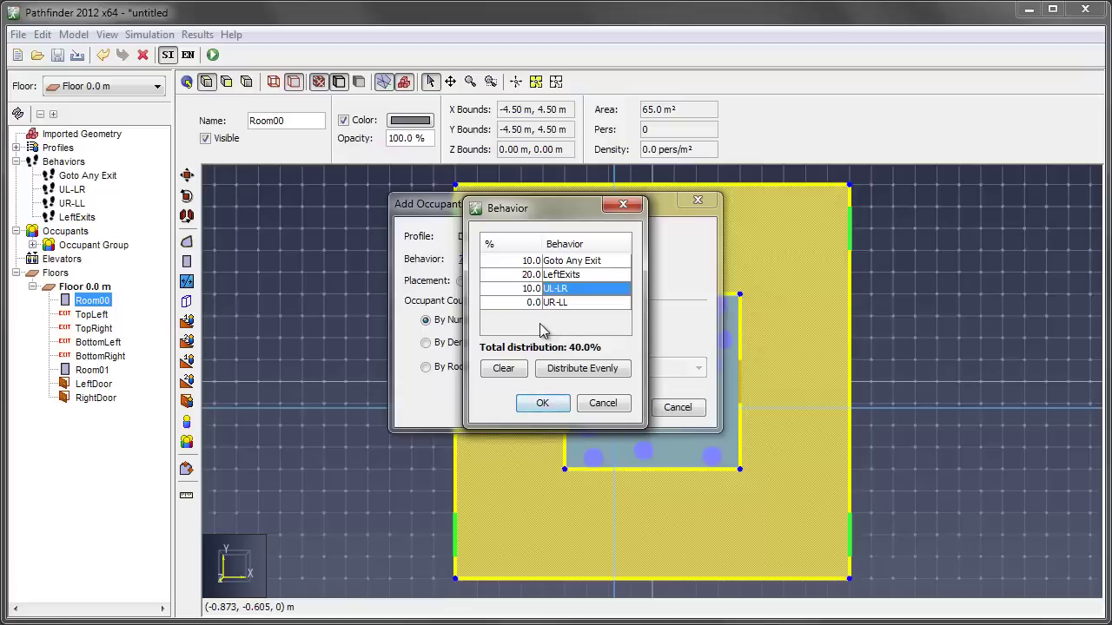
click(534, 302)
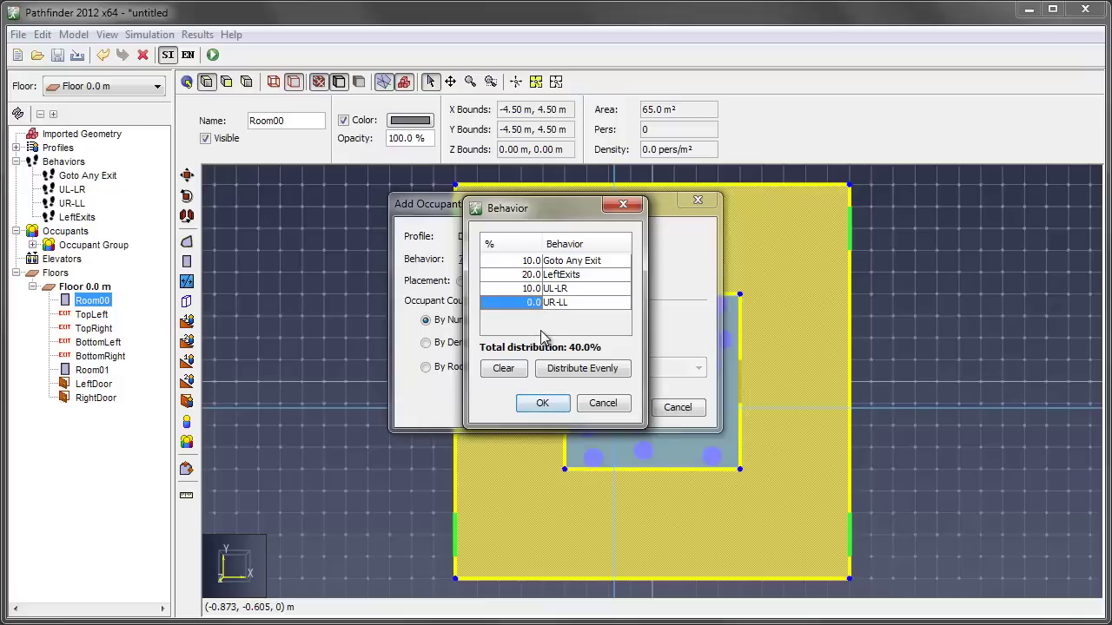
text(60)
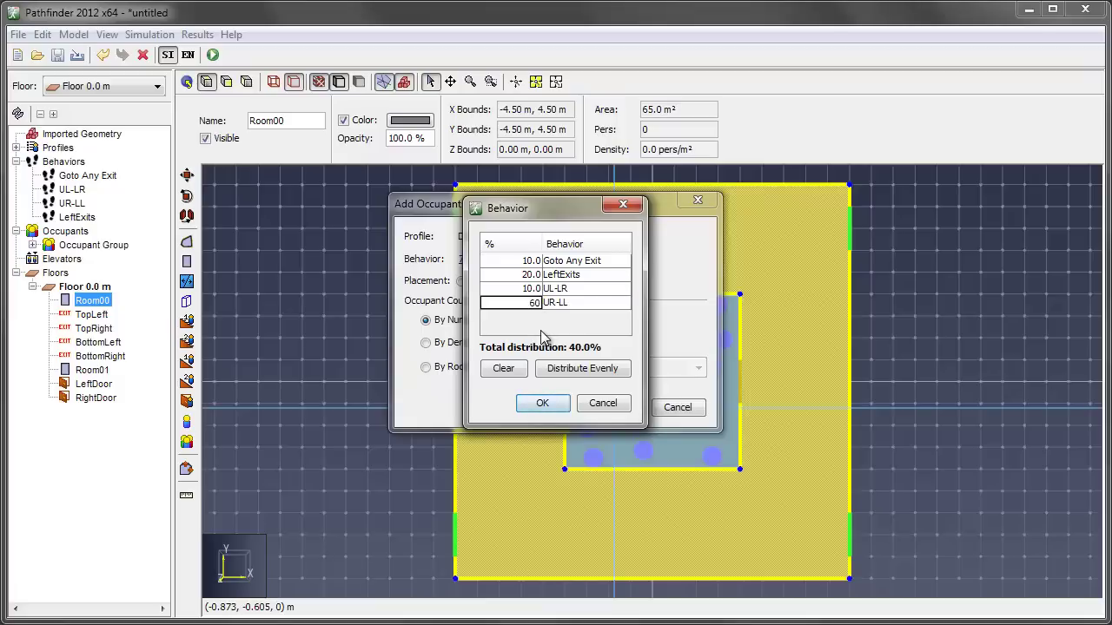
key(Return)
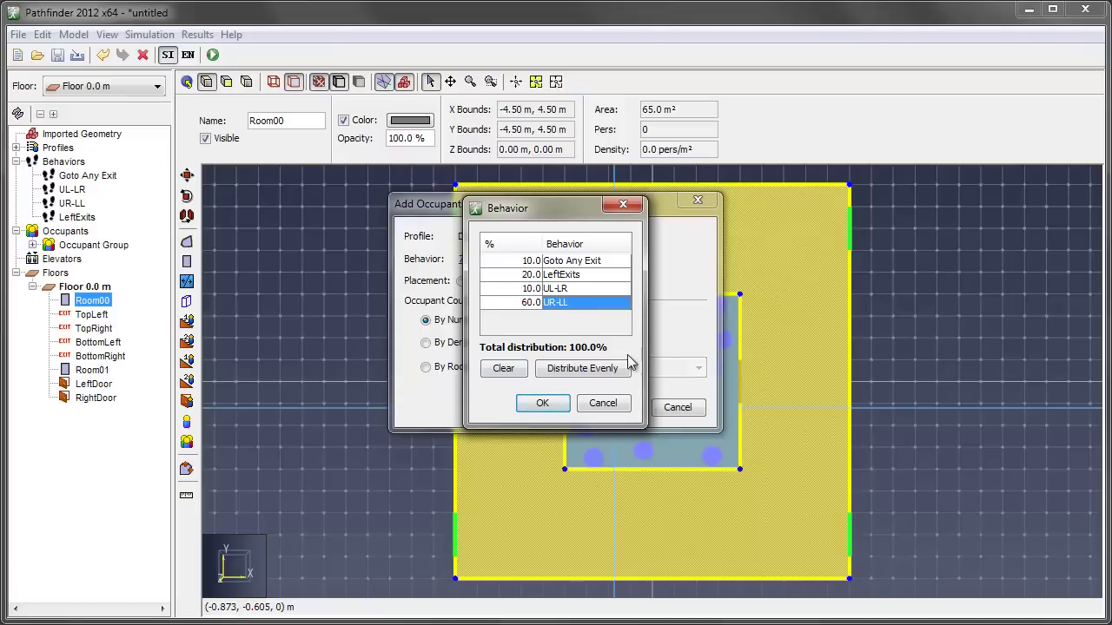
click(548, 405)
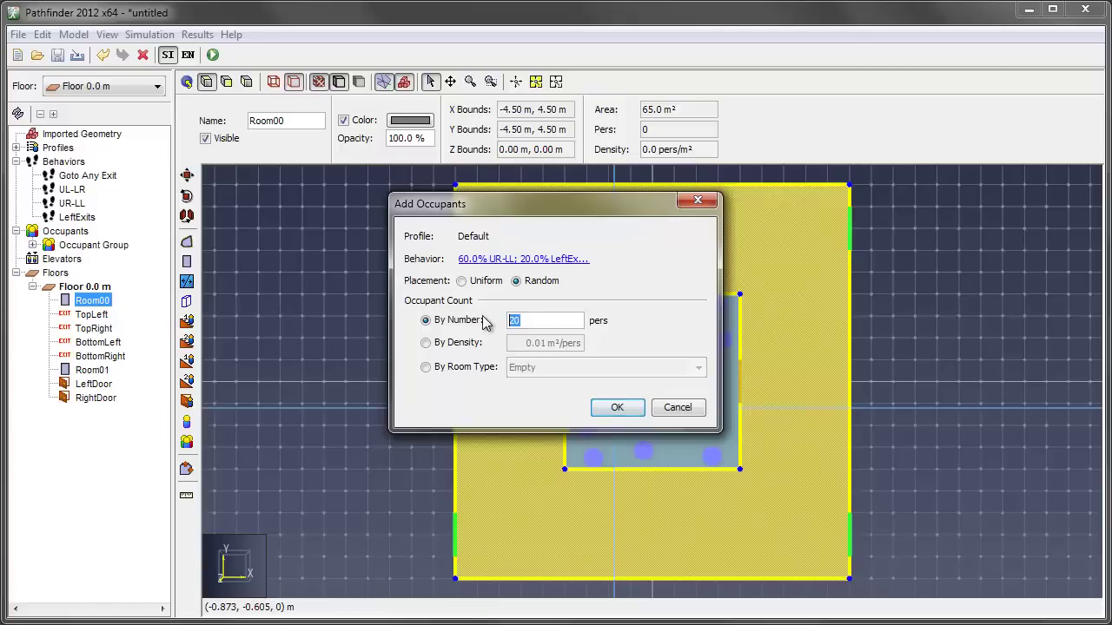
Create 50 occupants in Room00 and review the 70 occupants by group
text(50)
click(618, 408)
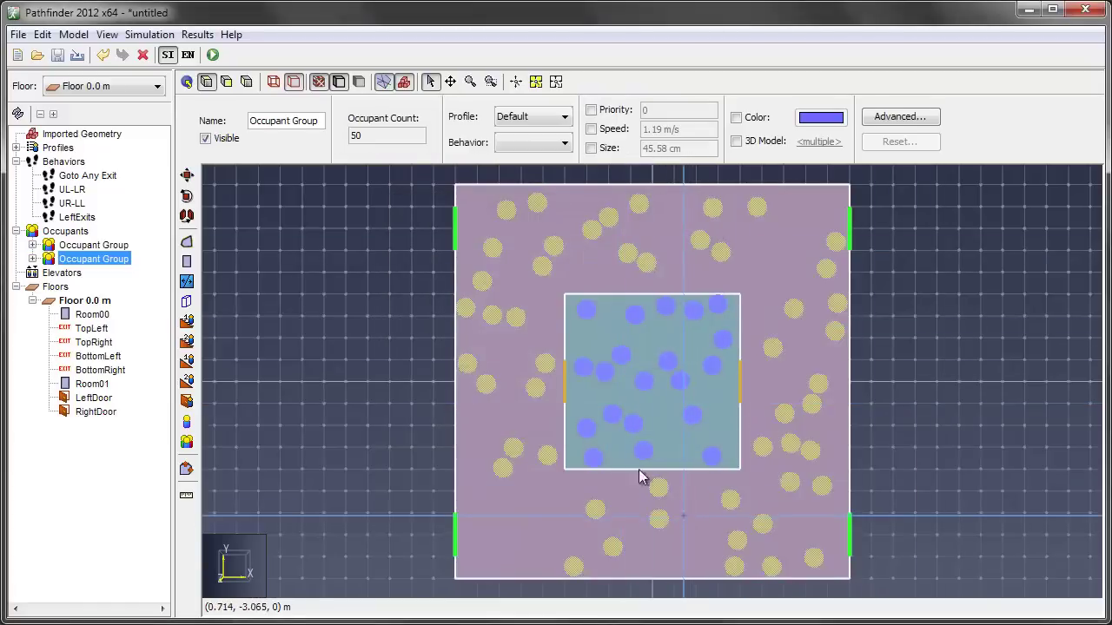
click(77, 233)
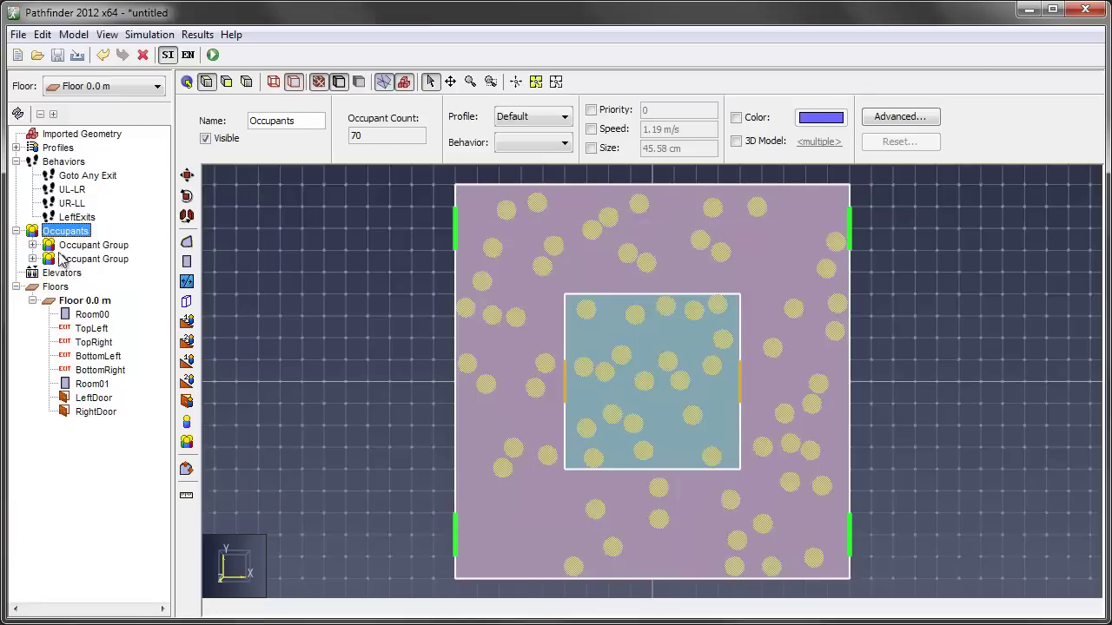
click(85, 246)
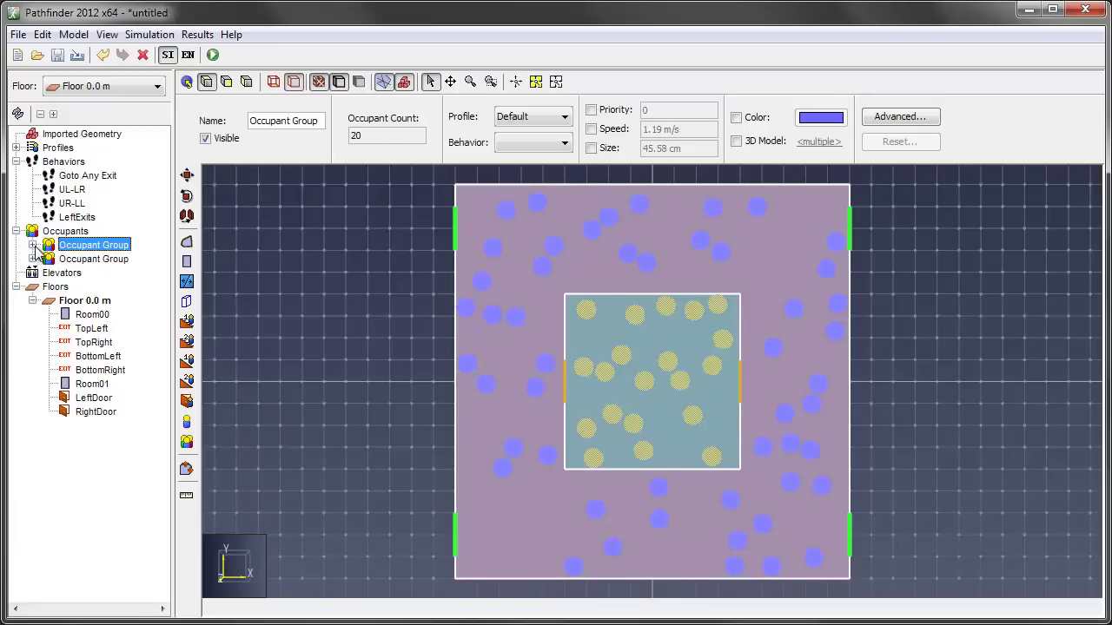
Rename the inner-room occupant group to 'Inner Room'
right_click(94, 250)
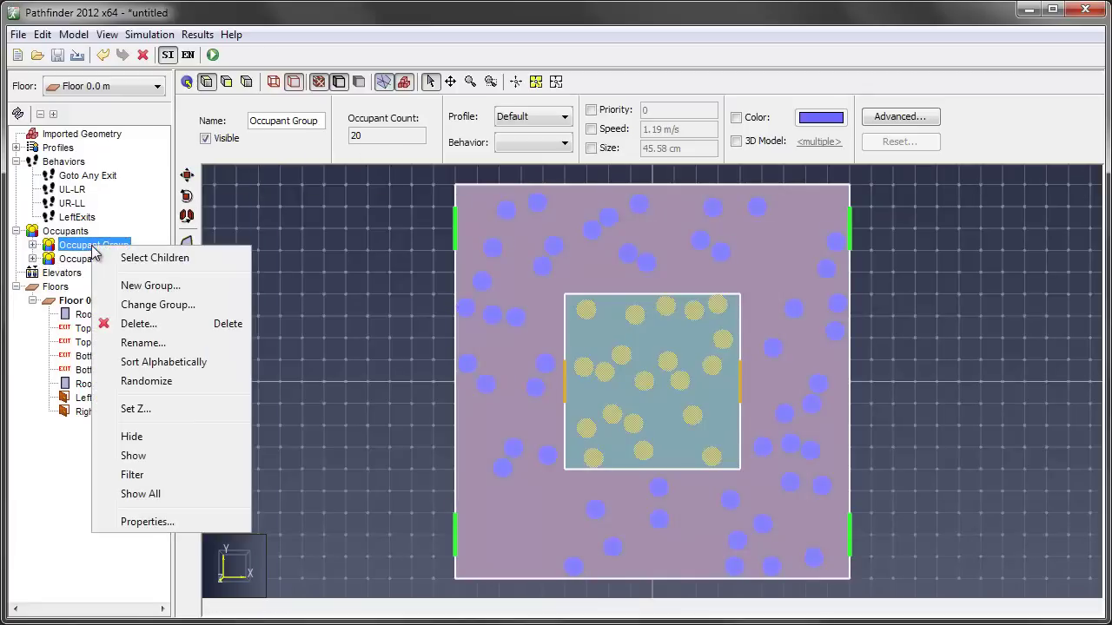
click(153, 348)
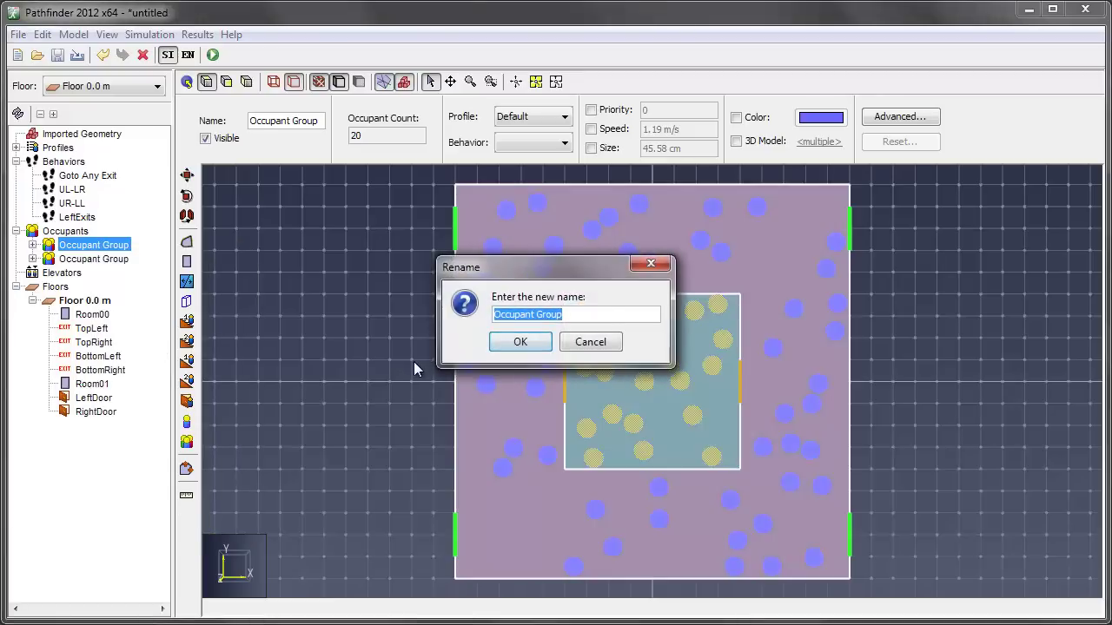
key(BackSpace)
text(Inner Room)
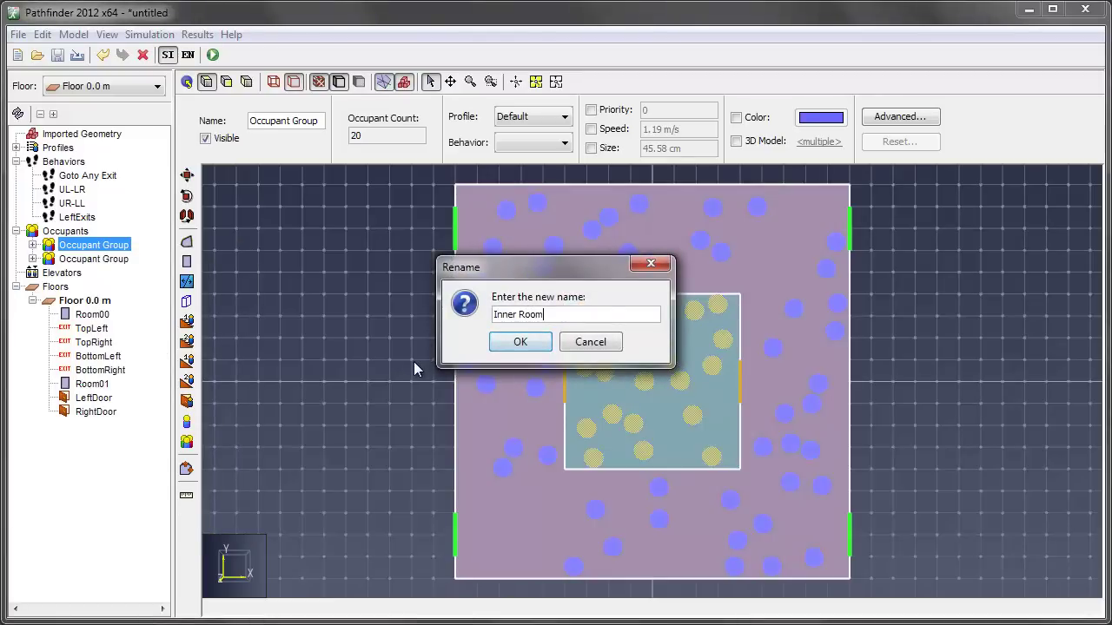
click(518, 343)
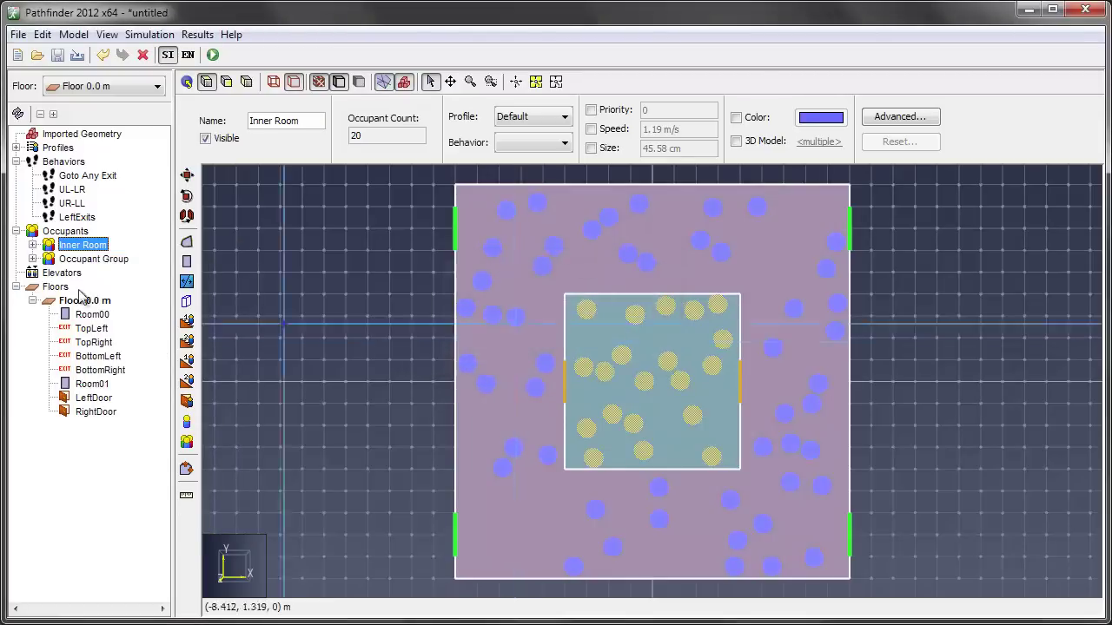
Rename the other occupant group to 'Outer Room' and deselect it
right_click(80, 259)
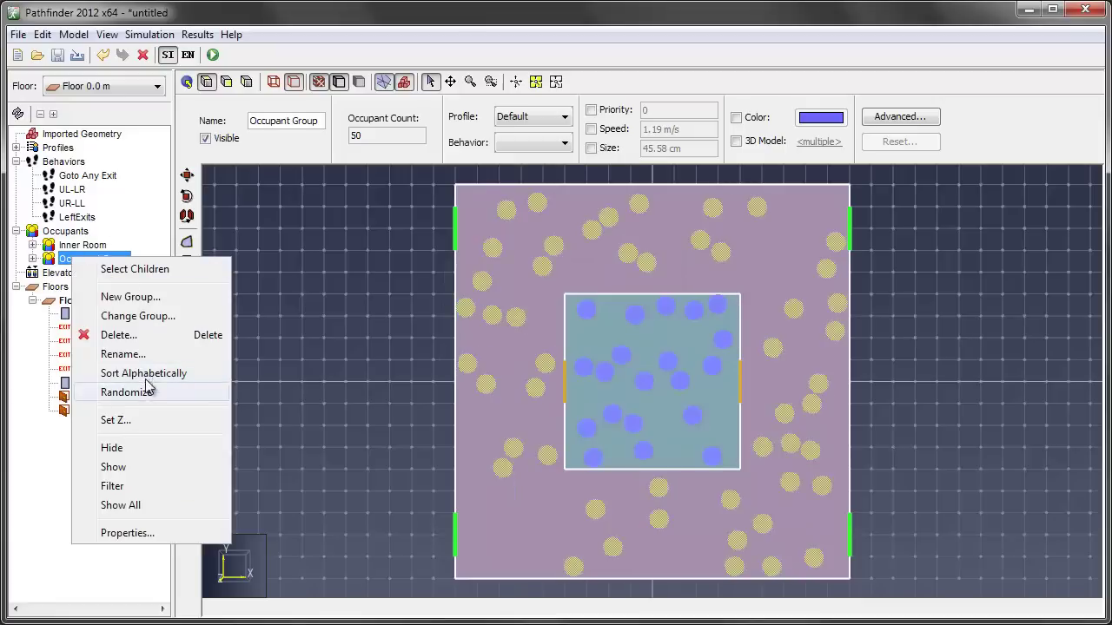
click(123, 353)
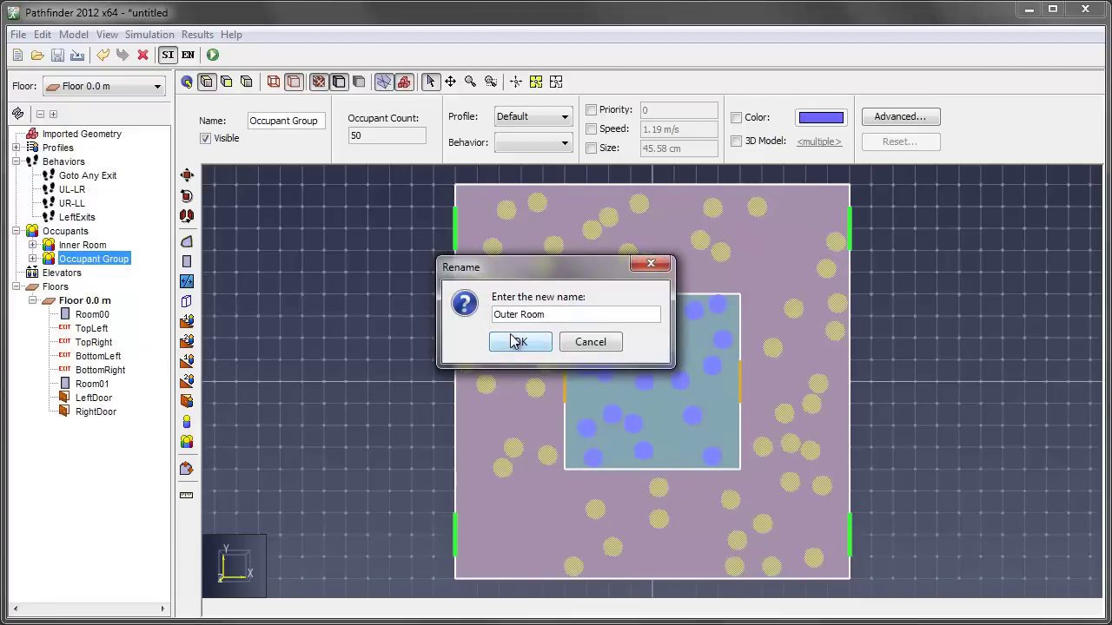
click(520, 347)
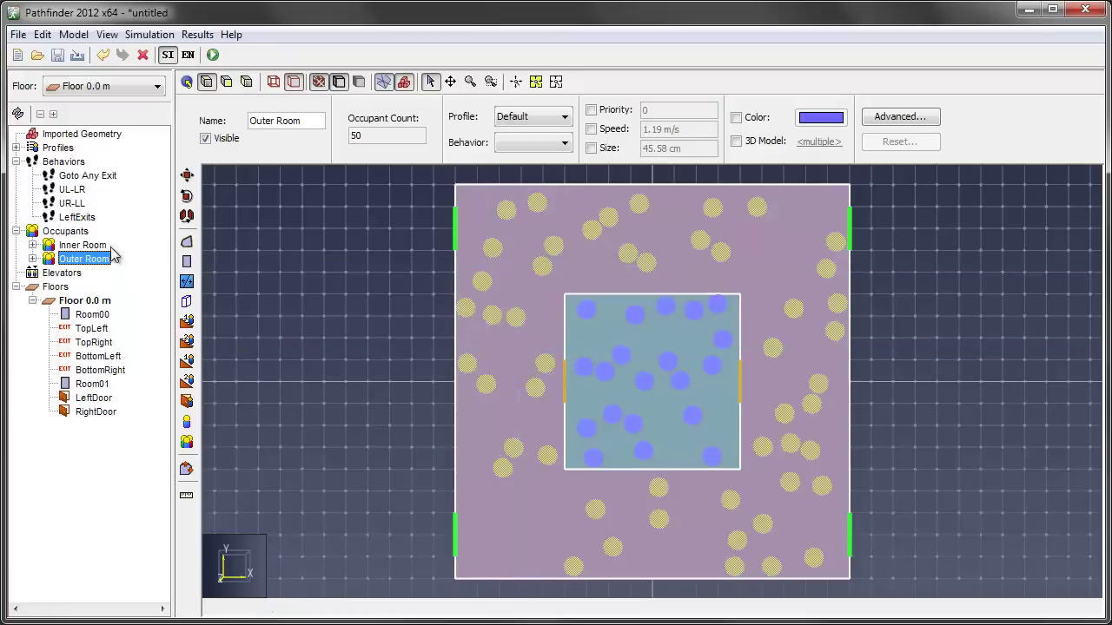
click(87, 433)
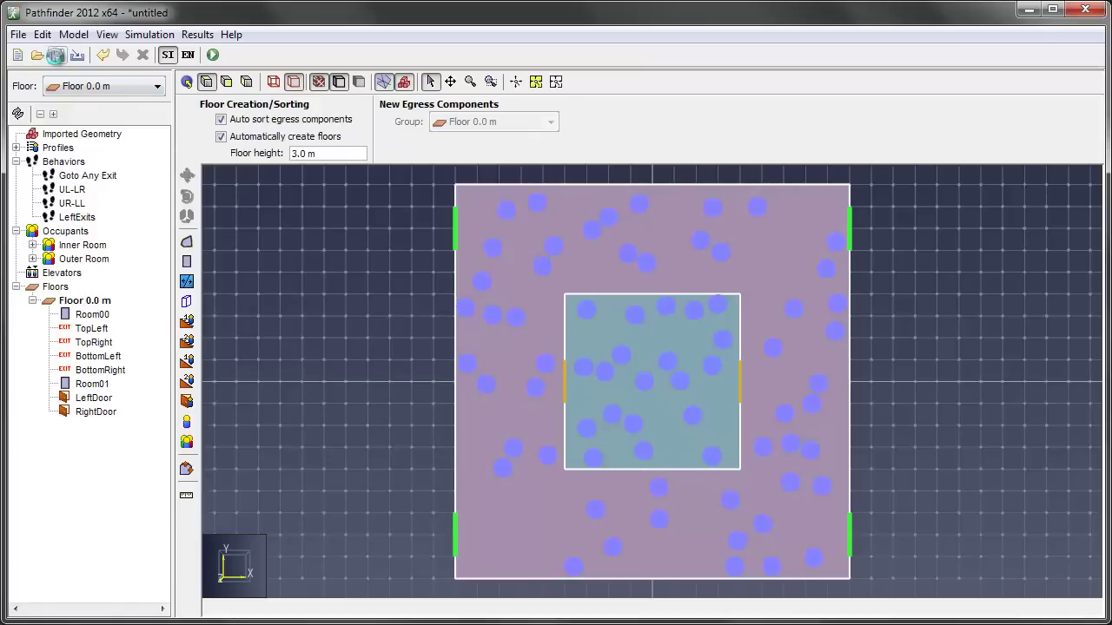
Save the model under the file name Exit-Behaviors.pth
click(55, 54)
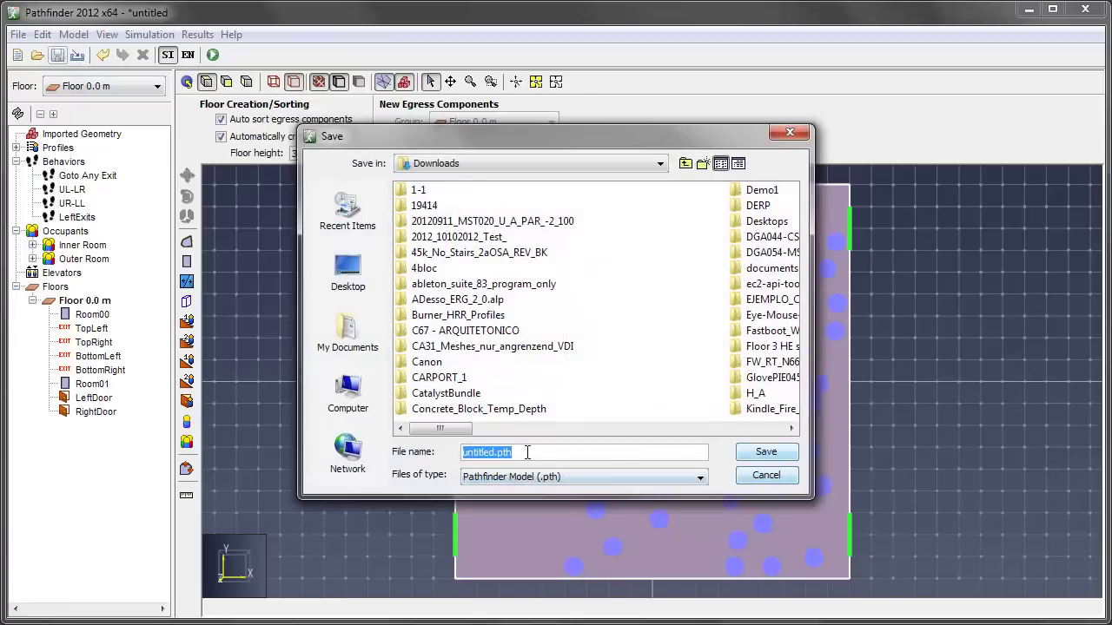
drag(492, 452, 415, 450)
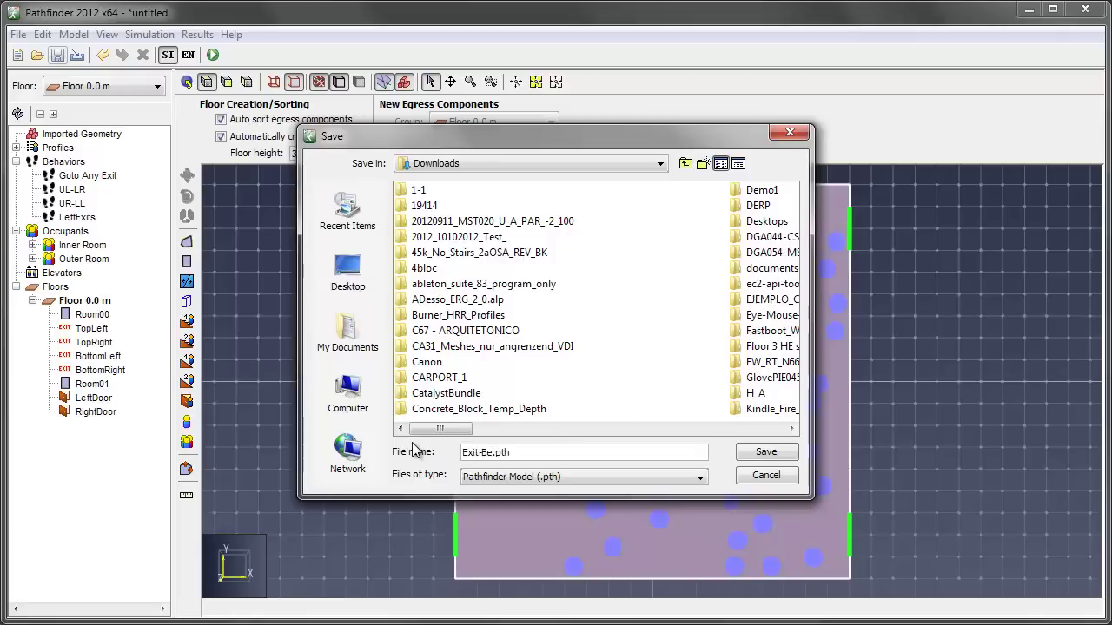
text(Exit-Behaviors)
key(Return)
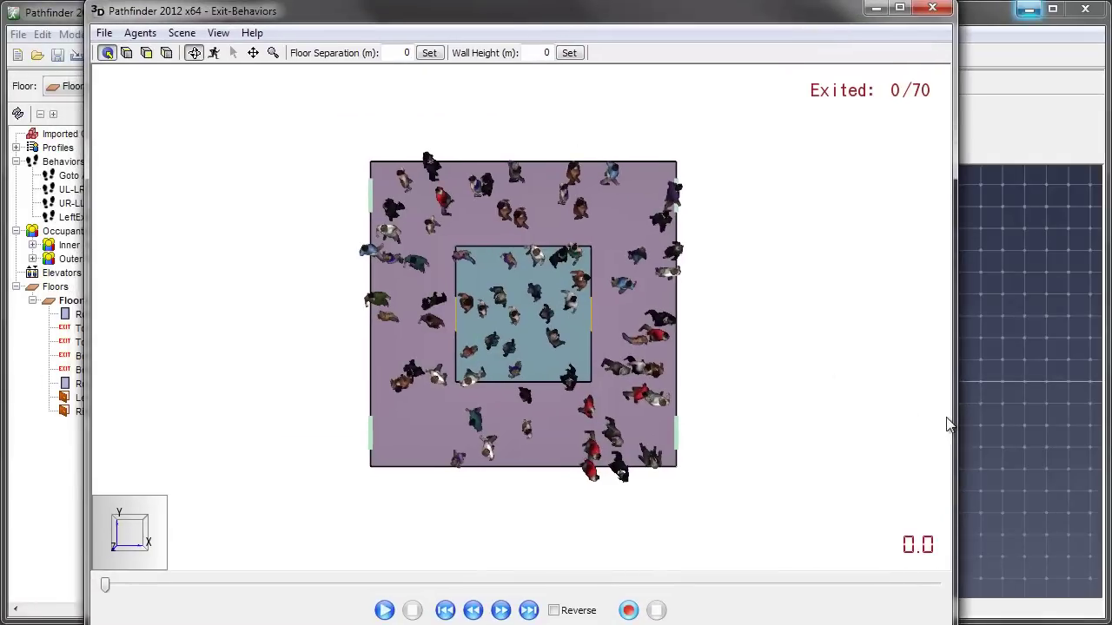
Resize the results window to 1280x720 and tilt the 3D view toward the crowd
right_click(956, 422)
click(1009, 428)
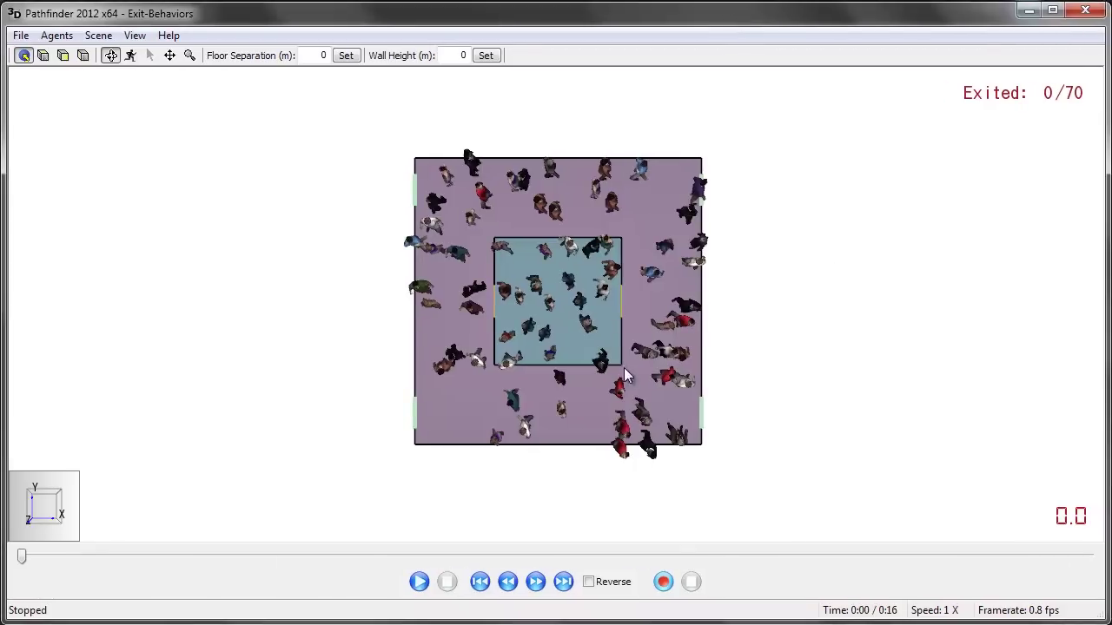
drag(613, 496, 686, 252)
drag(529, 439, 374, 371)
scroll(545, 399, up, 3)
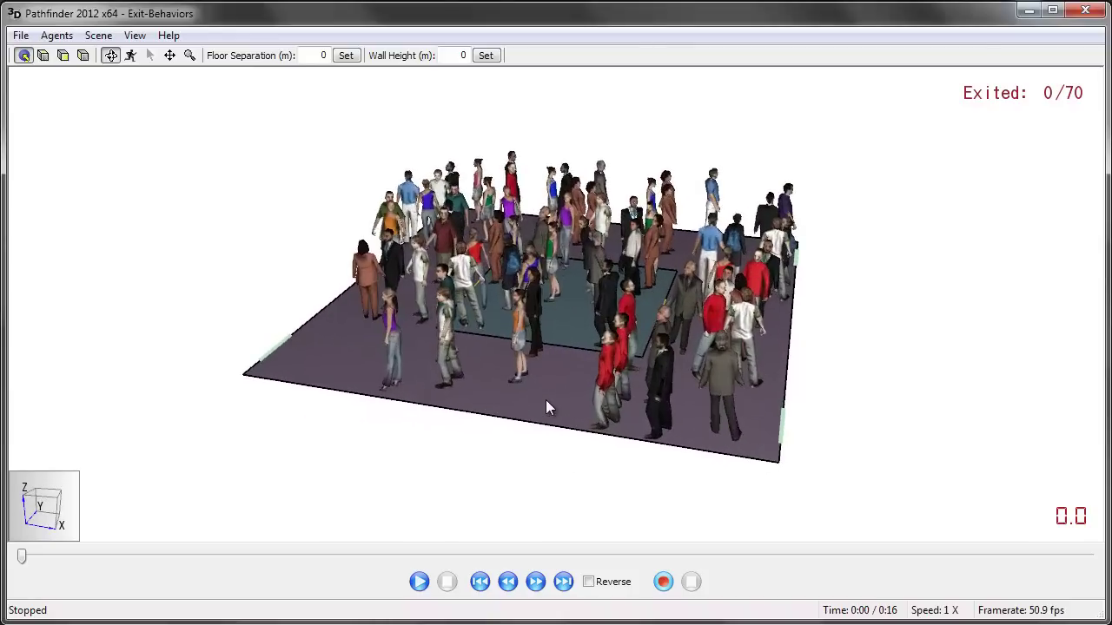
Play the evacuation, restart it from the beginning, and pause at 2.8 s
click(419, 582)
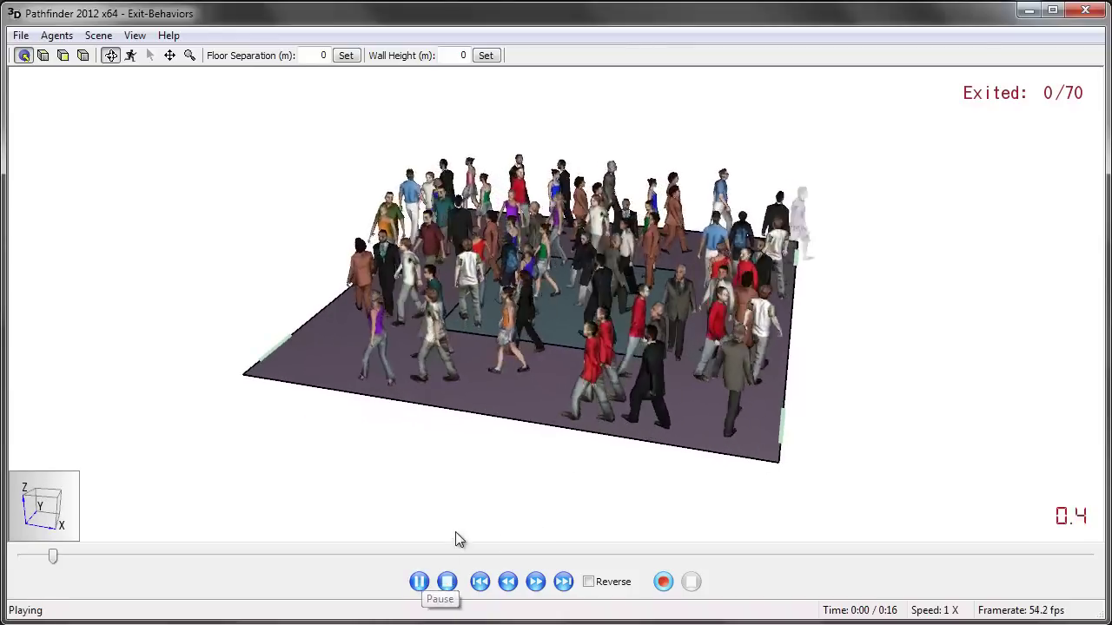
drag(544, 434, 508, 239)
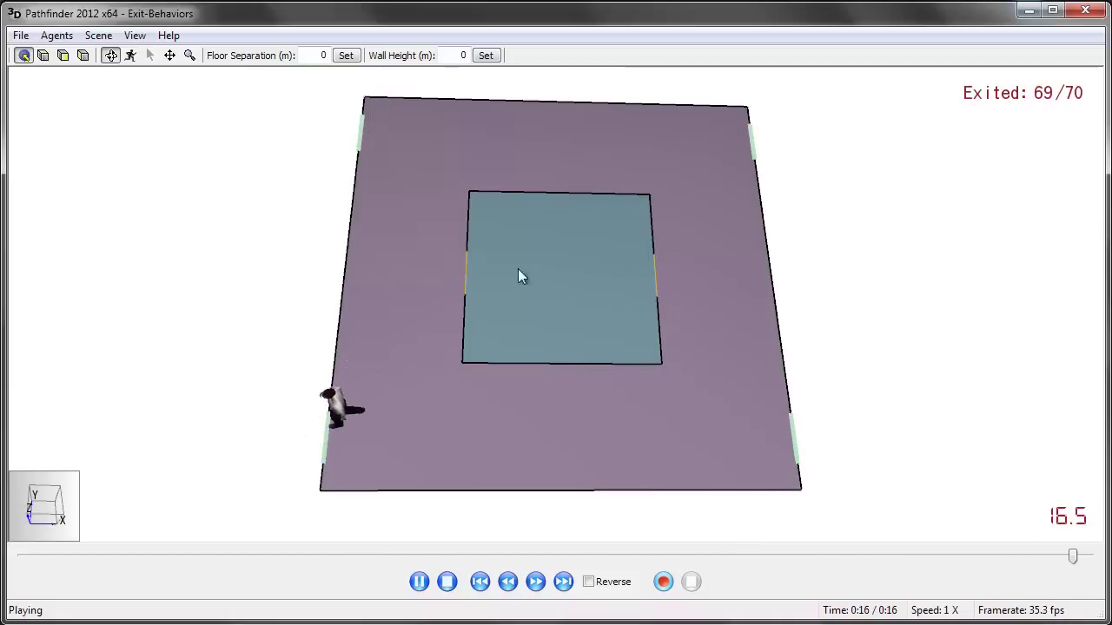
click(447, 582)
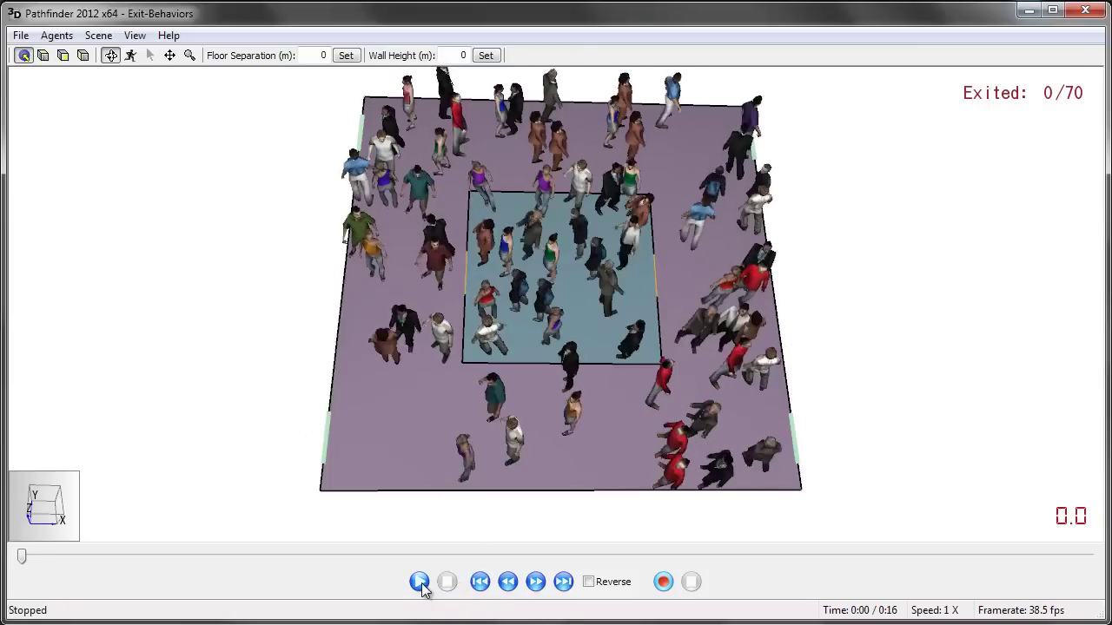
click(420, 583)
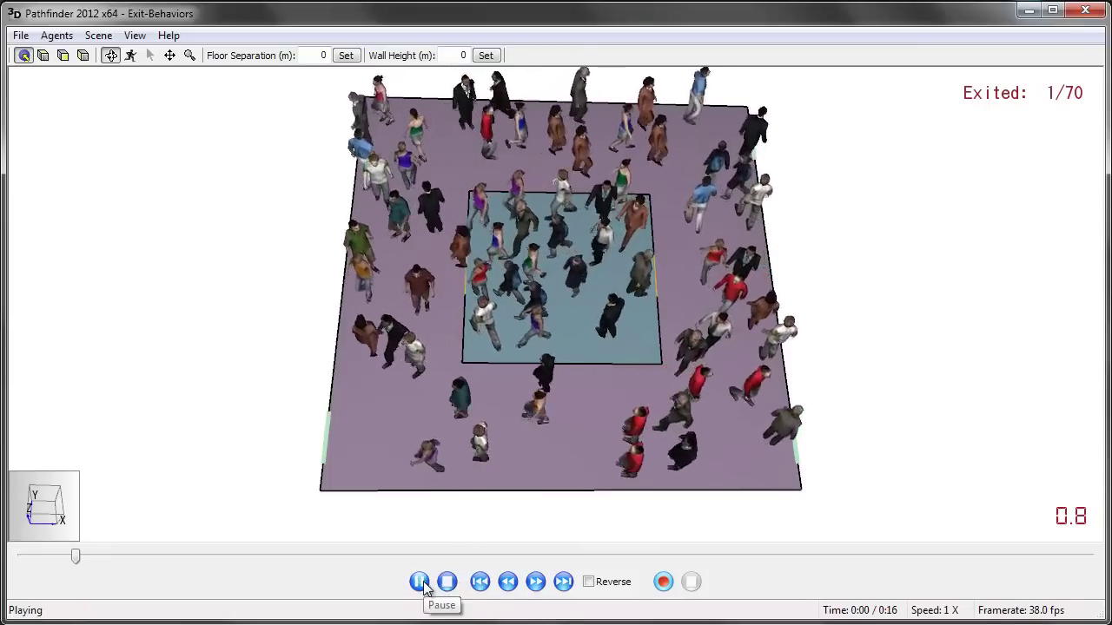
click(423, 588)
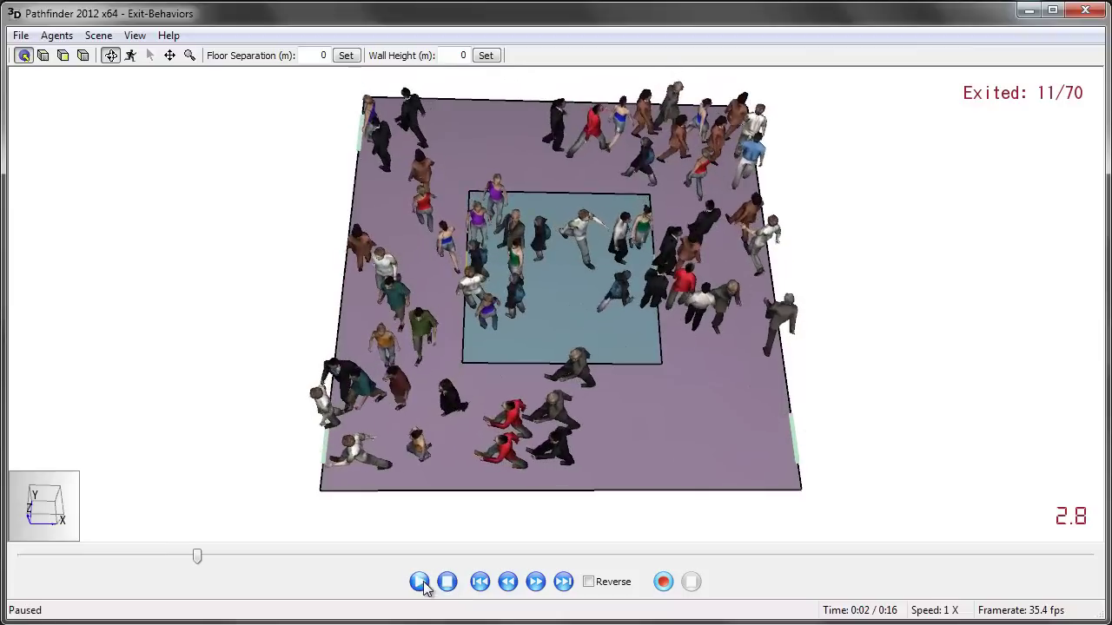
Replay the evacuation from the start with occupant path trails shown
click(481, 584)
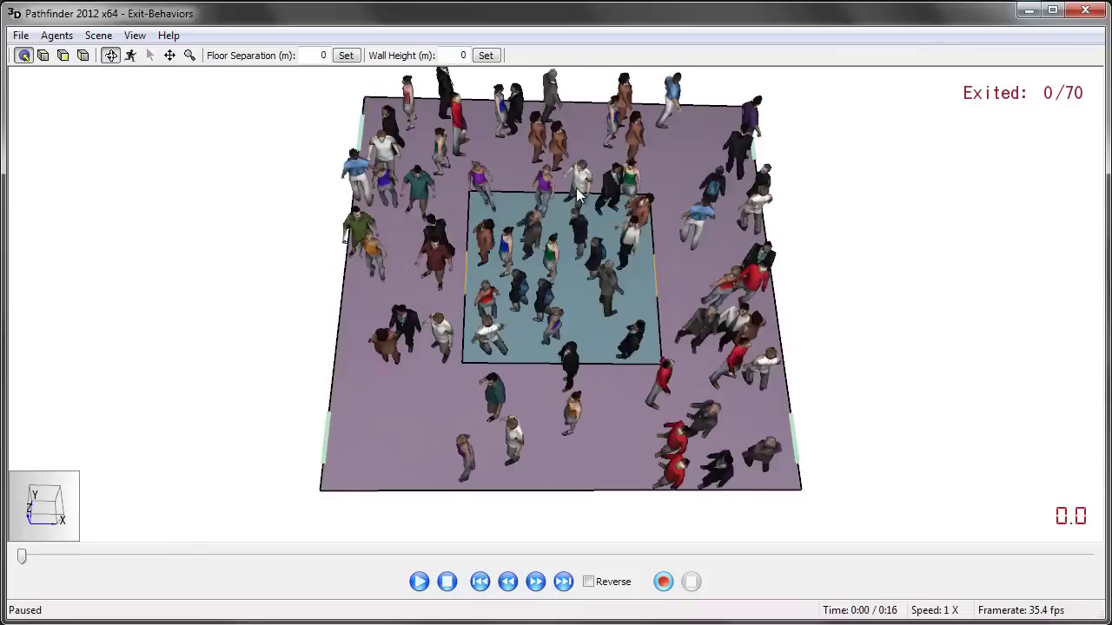
click(426, 582)
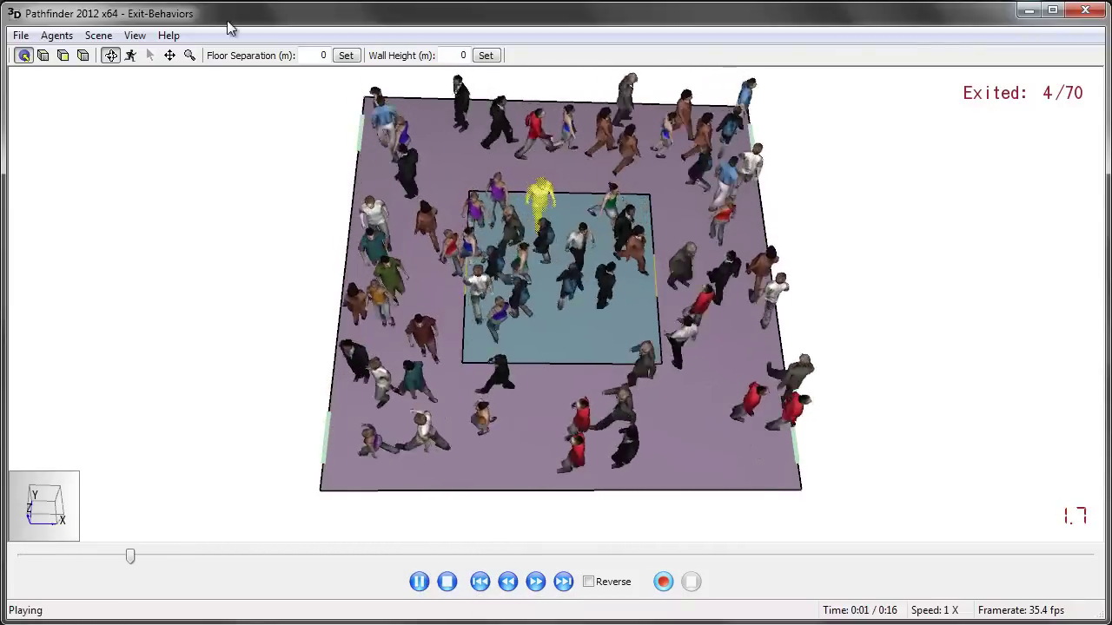
click(135, 35)
click(173, 55)
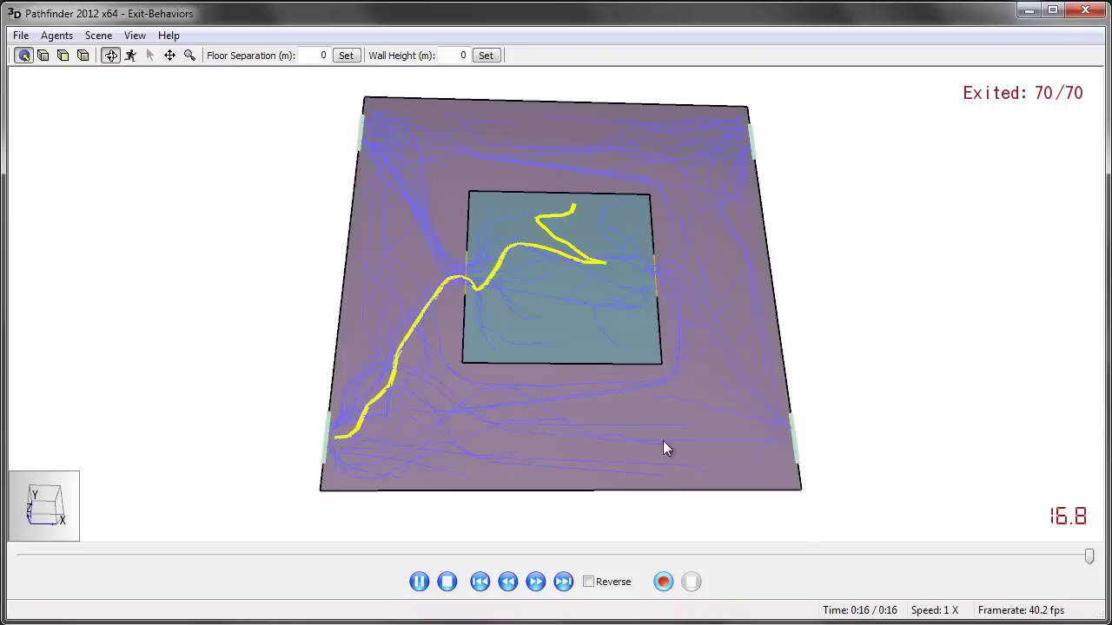
Restart the replay and highlight one inner-room occupant's path to the lower-left exit
click(595, 385)
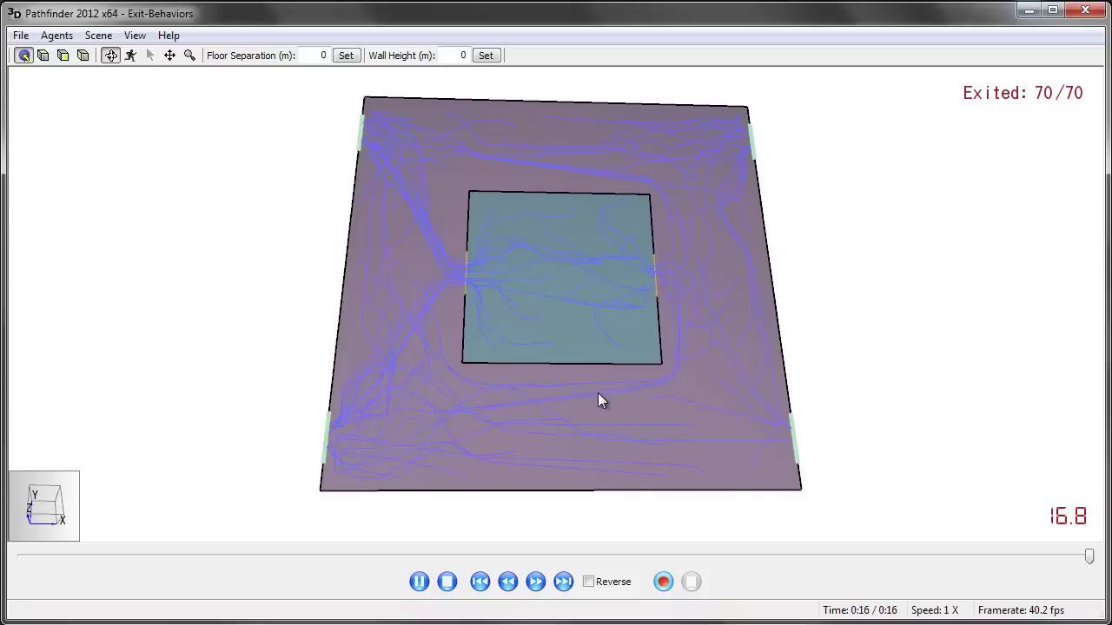
click(480, 582)
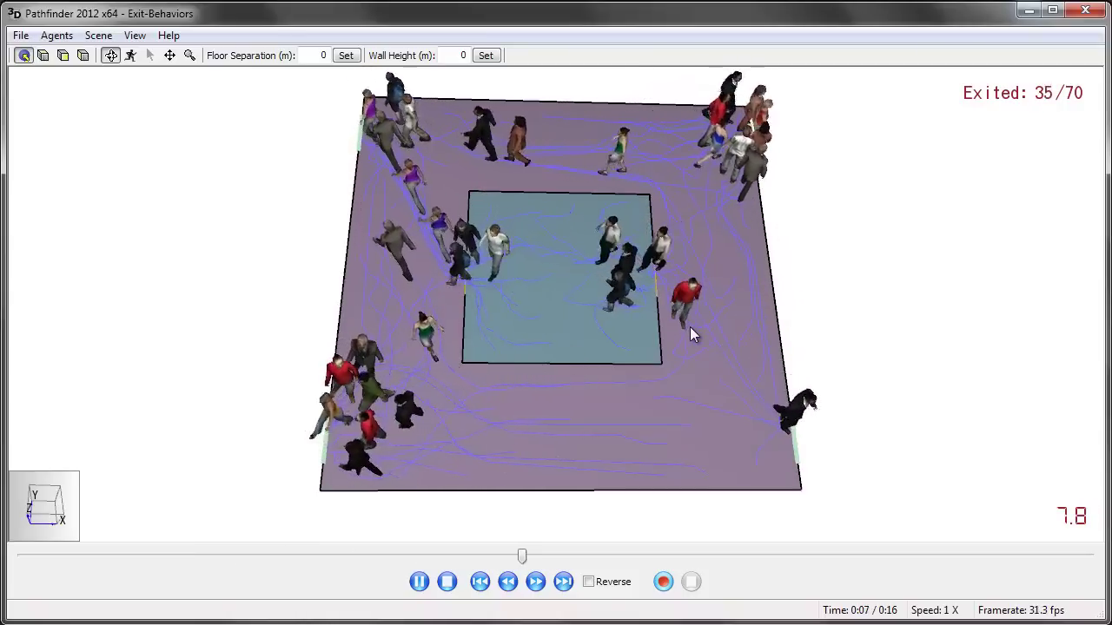
click(647, 406)
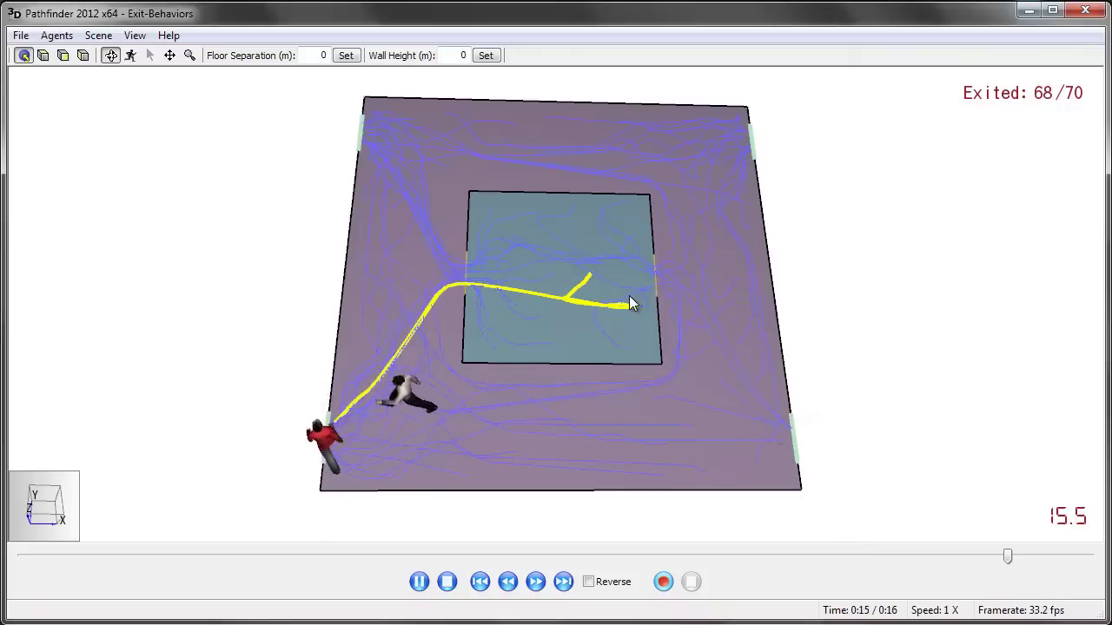
Stop playback at 0.0 s and reset the 3D view to top-down
click(482, 582)
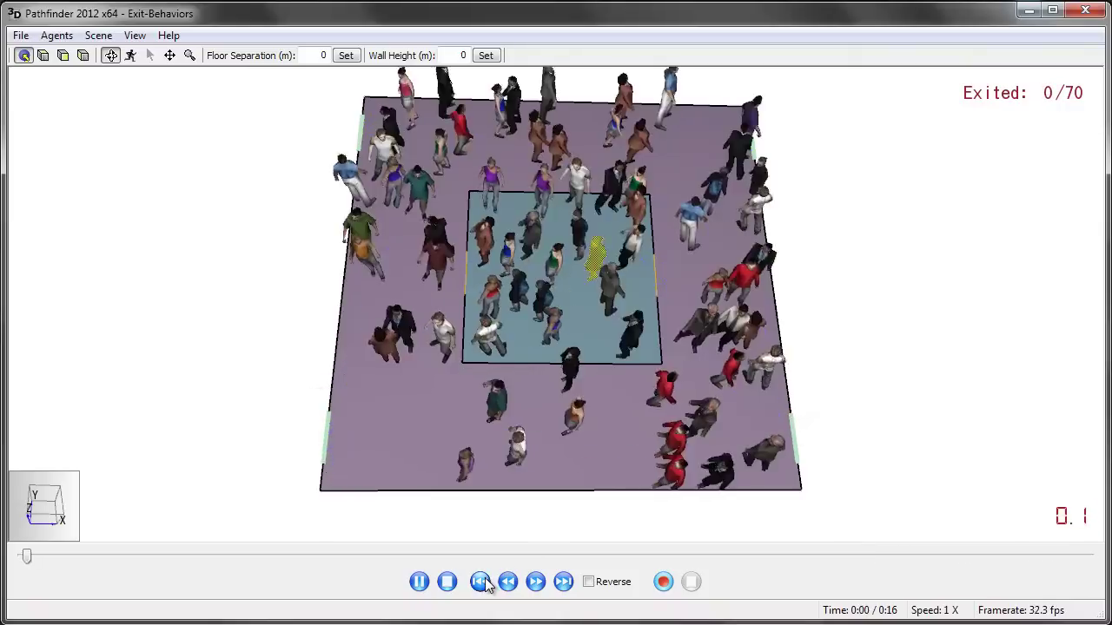
click(450, 583)
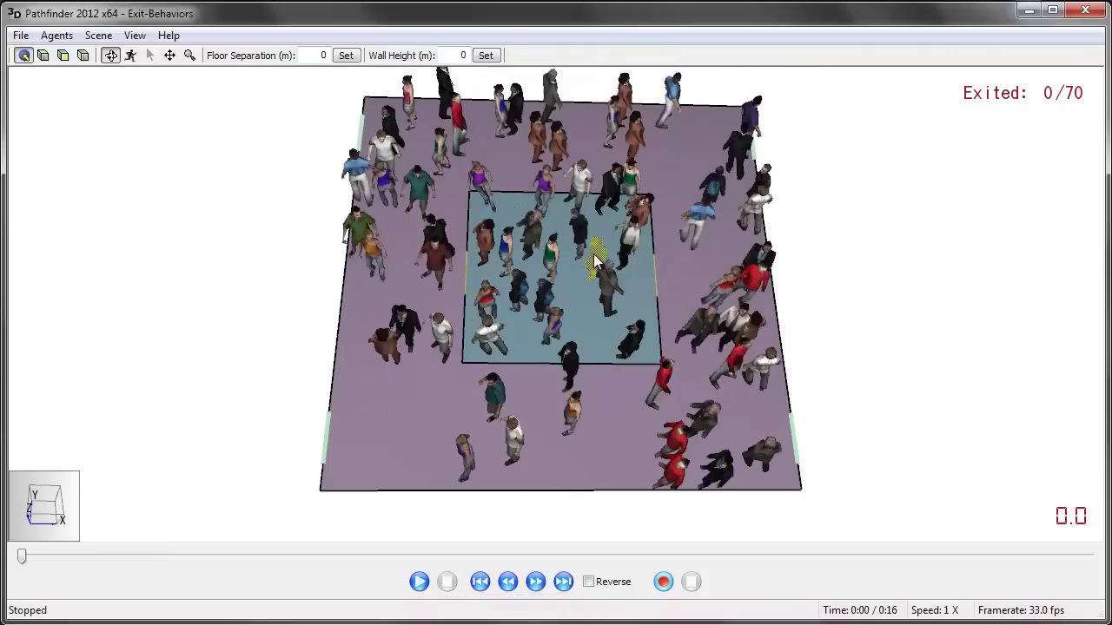
click(134, 36)
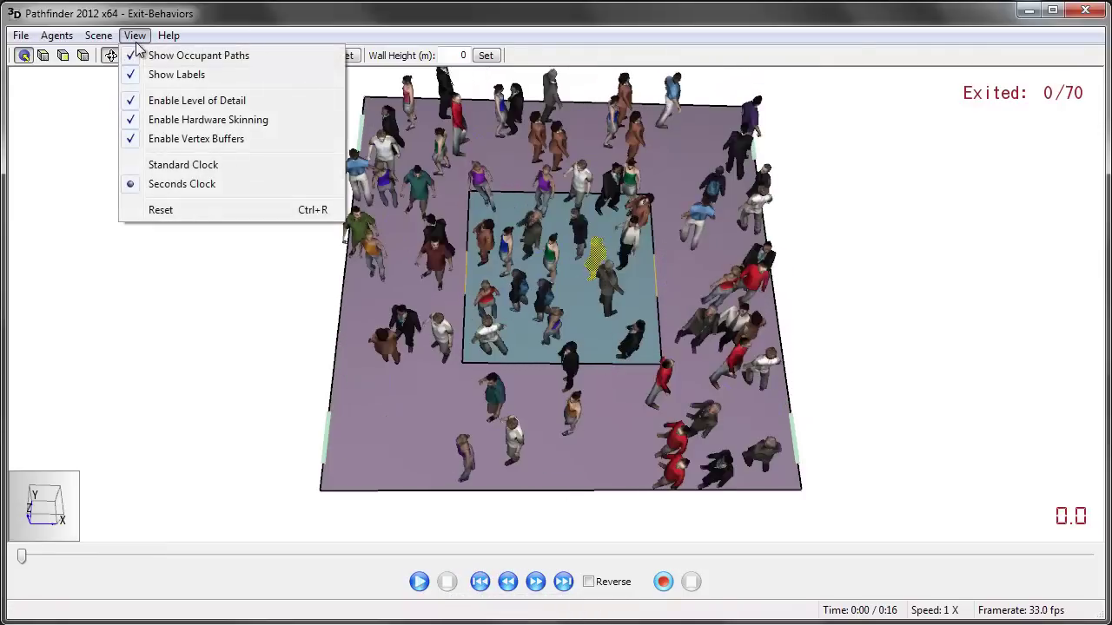
click(186, 216)
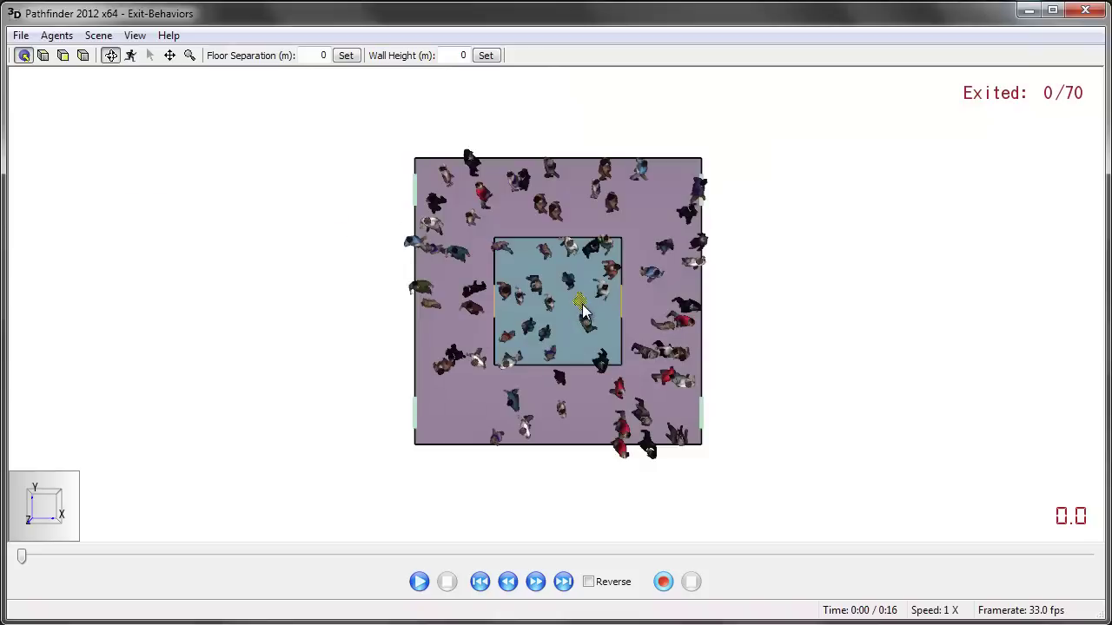
Minimize the Results viewer and dismiss the Run Simulation summary in the main window
click(1030, 12)
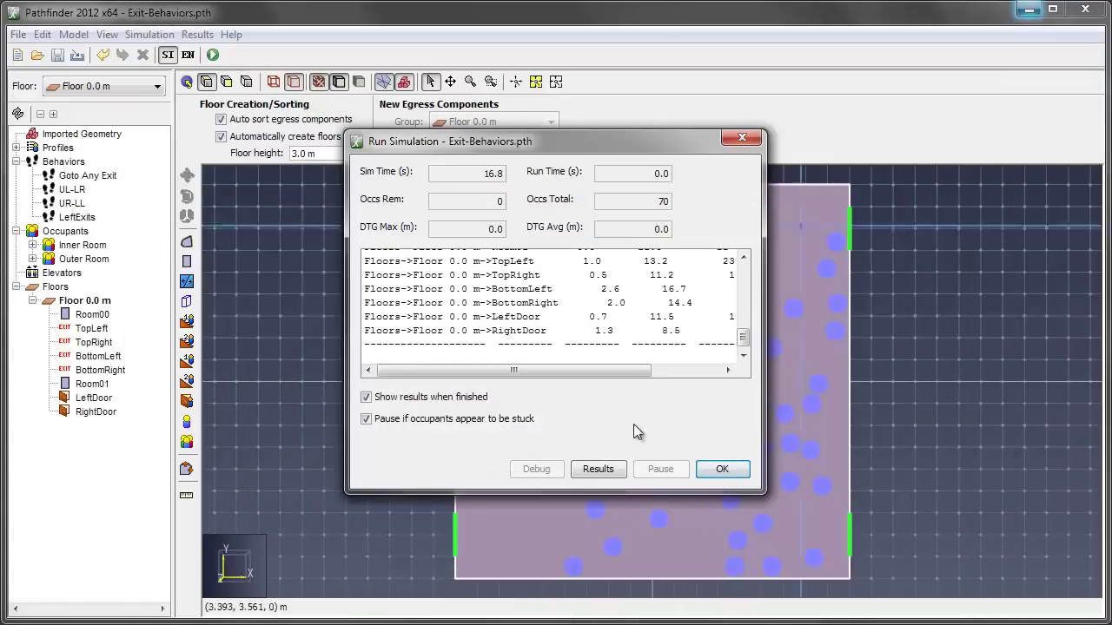
click(722, 470)
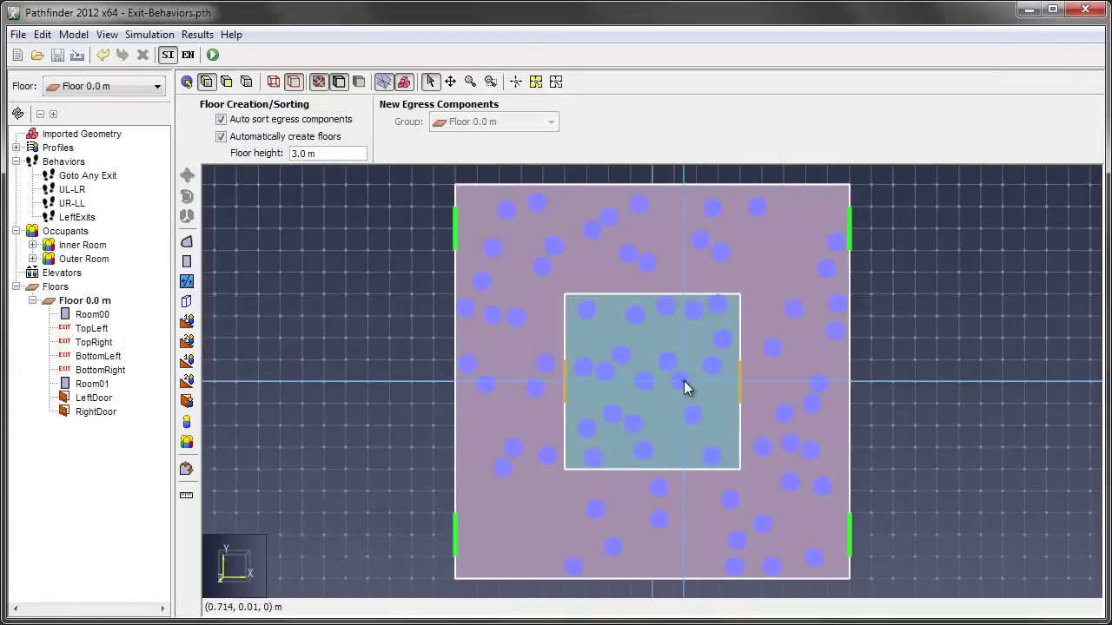
click(682, 381)
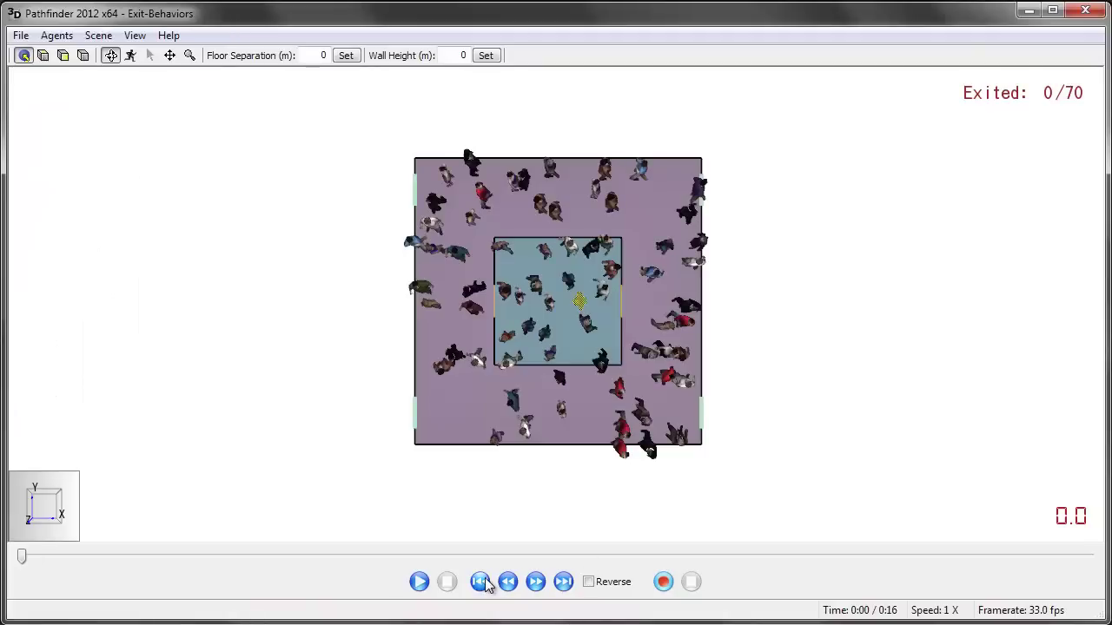
Play the top-down replay until all 70 occupants exit at 16.8 s, then stop it
click(419, 582)
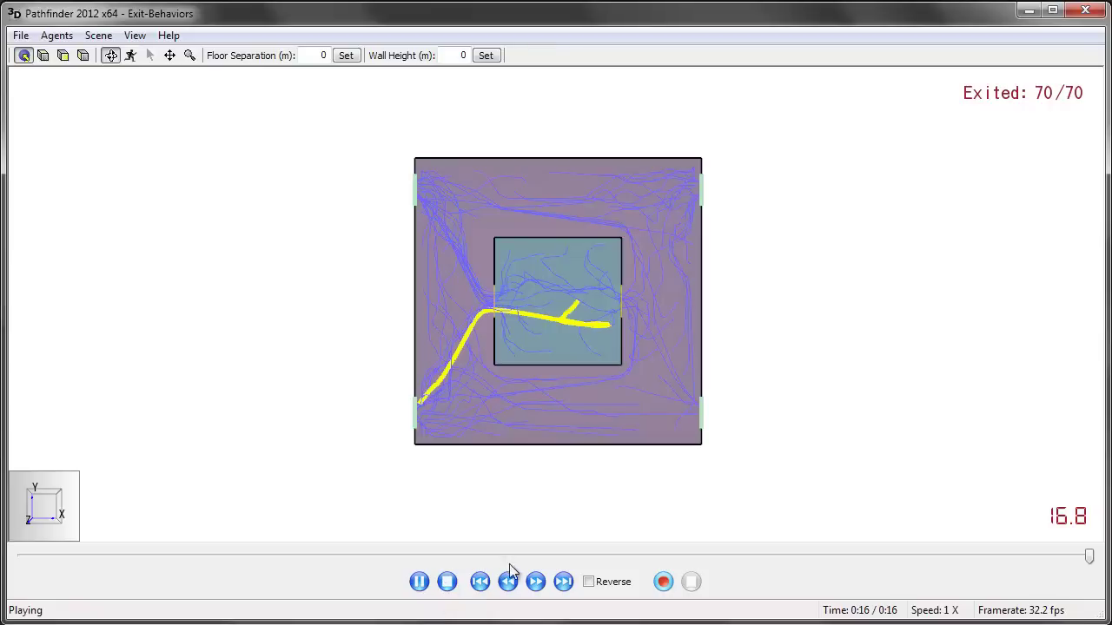
click(446, 582)
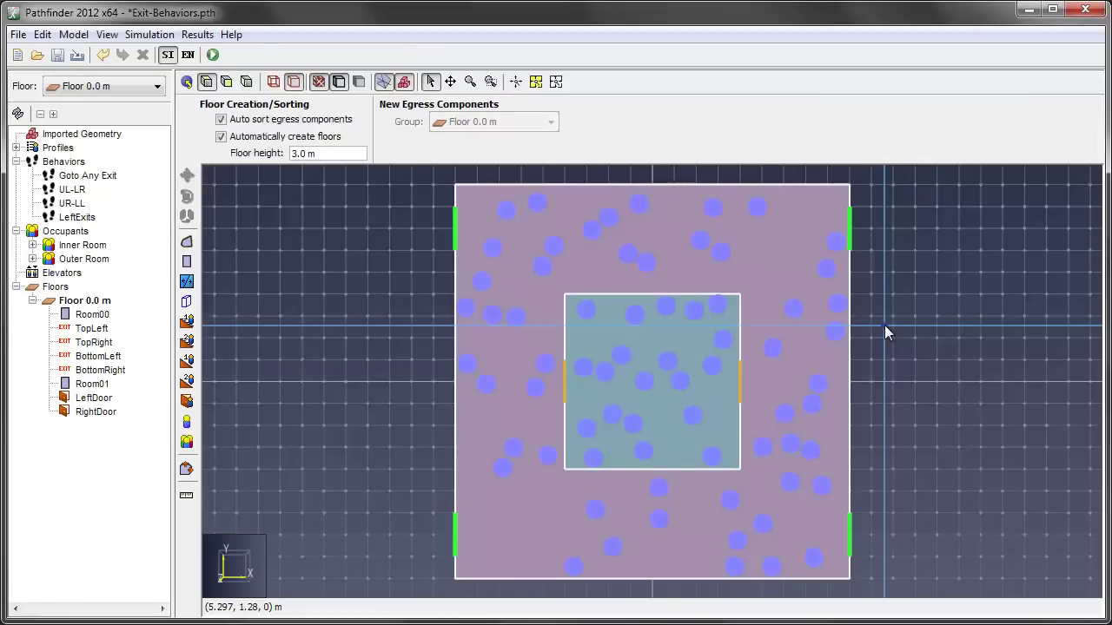